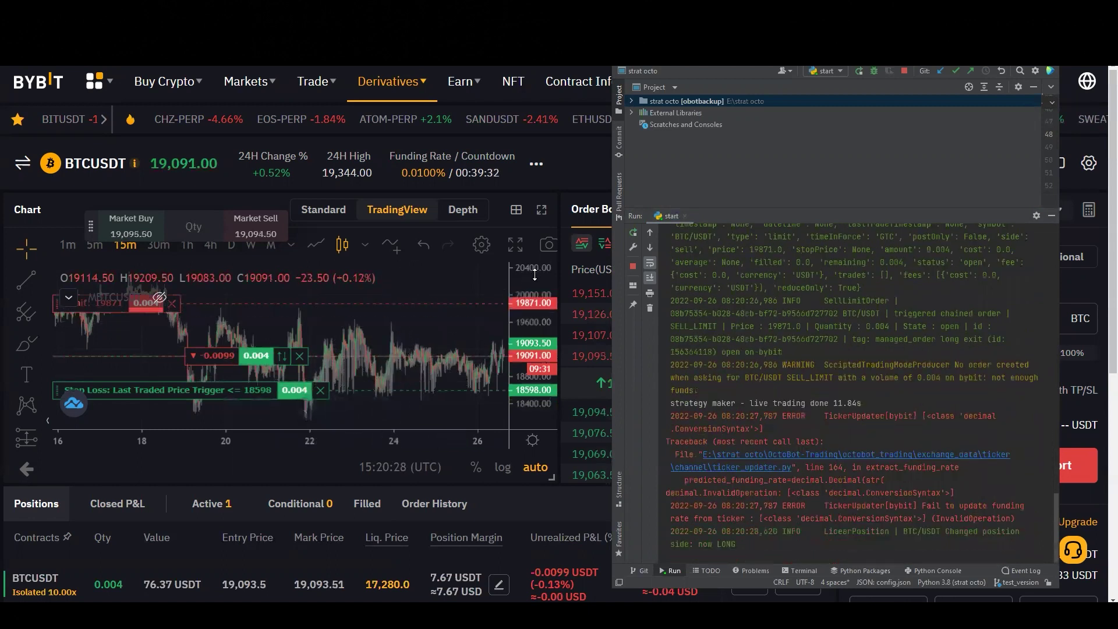
- Check the open BTCUSDT position on the Bybit chart and return to the trading bot's run log
{"action": "left_click", "coordinate": [401, 323]}
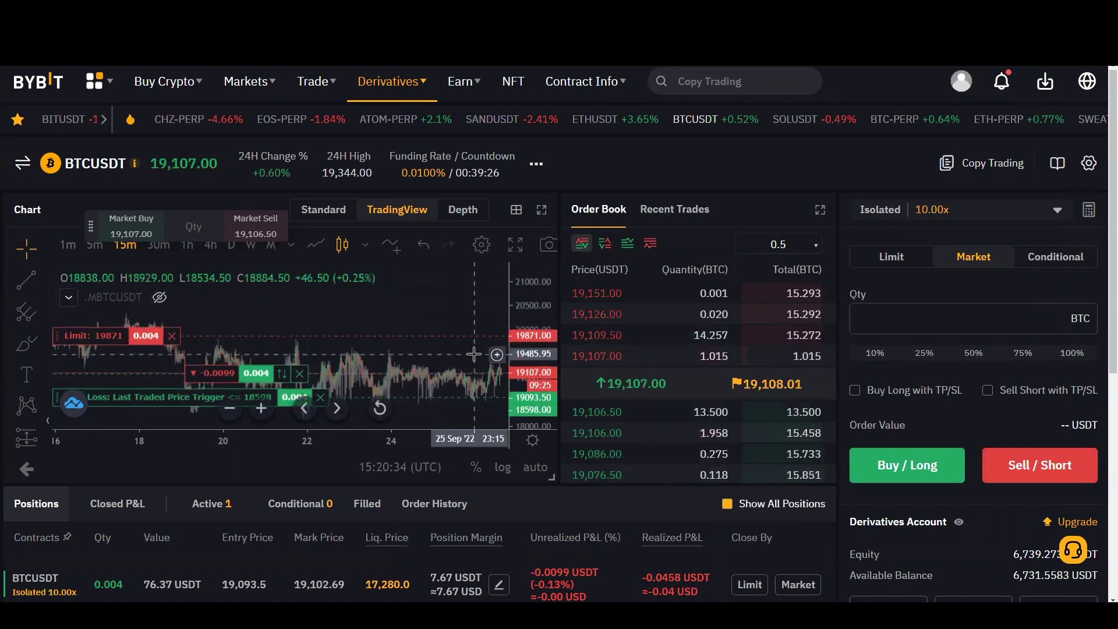
{"action": "key", "text": "alt+Tab"}
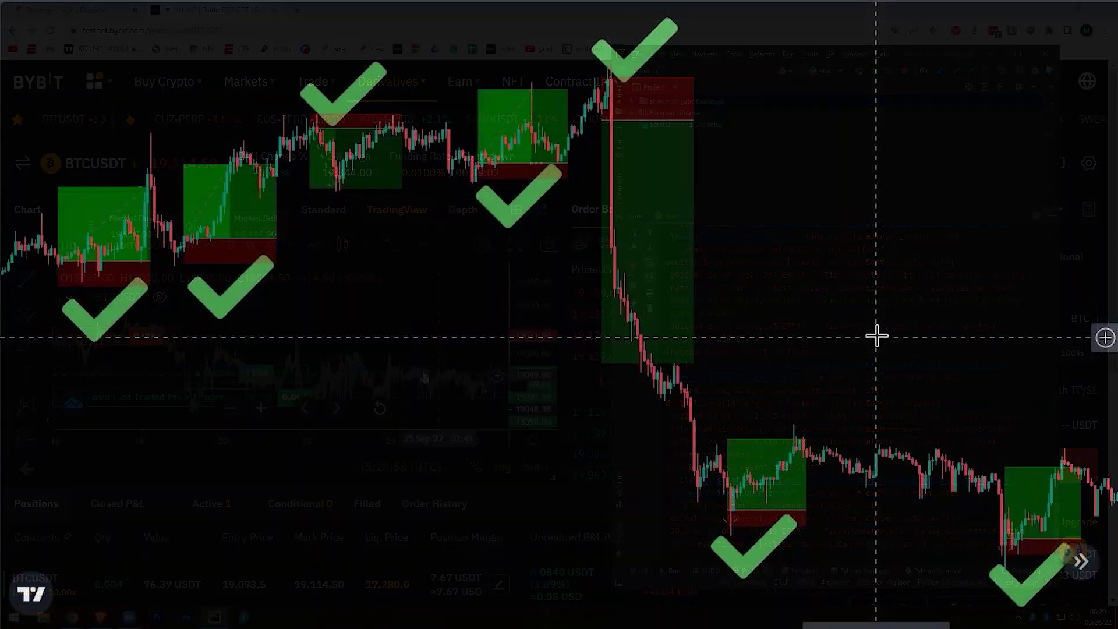
- Examine the marked long and short trades along the price chart, following them towards more recent candles
{"action": "left_click_drag", "start_coordinate": [957, 324], "coordinate": [804, 306]}
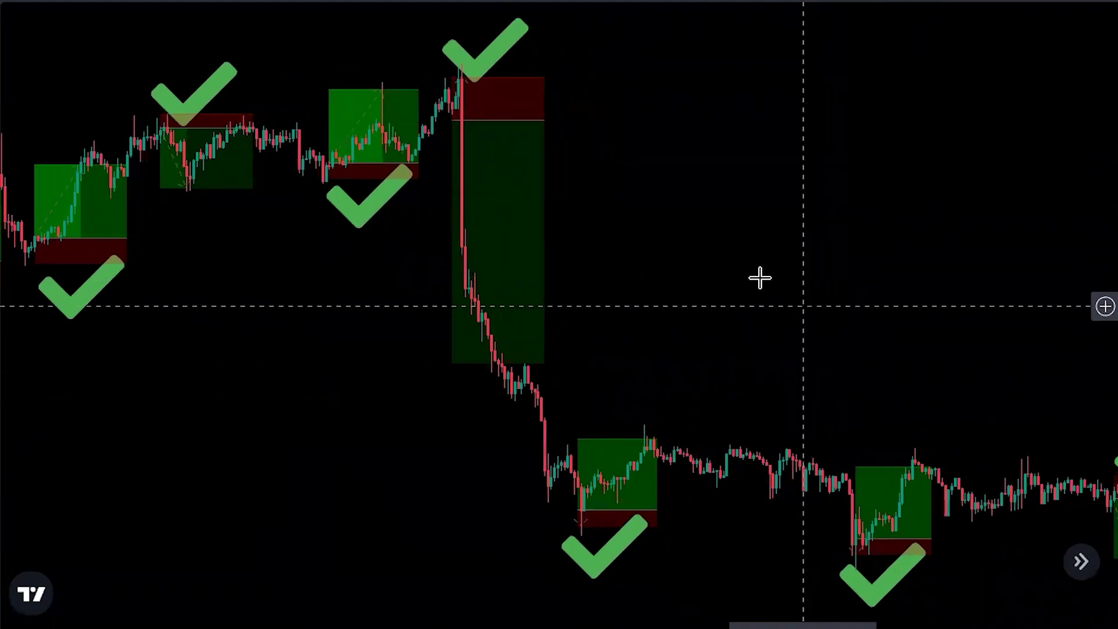
{"action": "left_click_drag", "start_coordinate": [807, 294], "coordinate": [527, 274]}
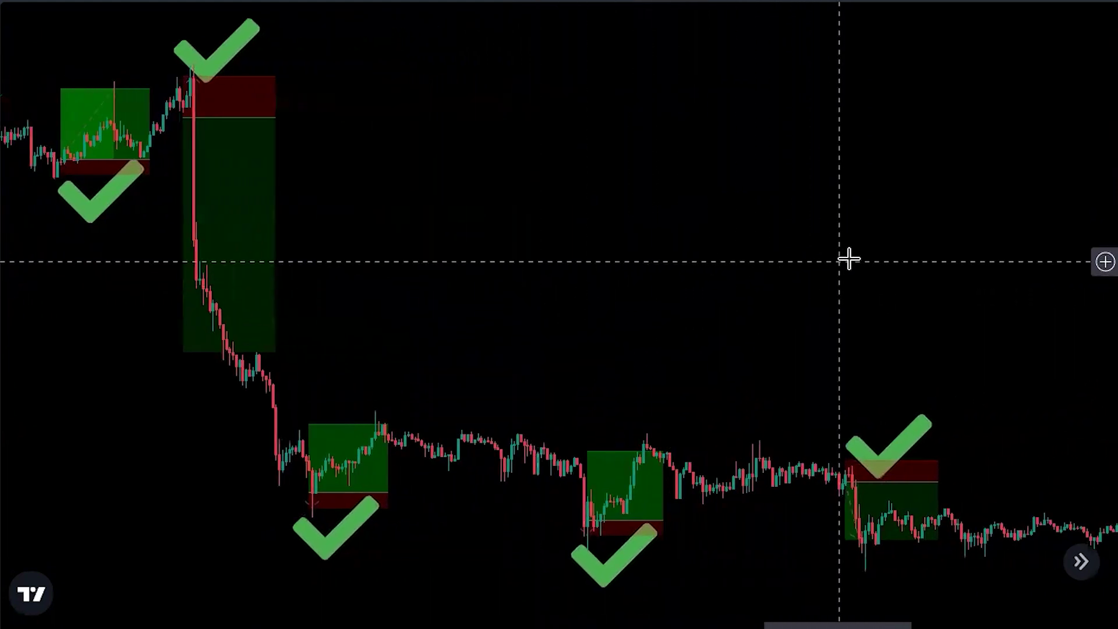
{"action": "mouse_move", "coordinate": [858, 252]}
{"action": "left_mouse_down"}
{"action": "mouse_move", "coordinate": [711, 265]}
{"action": "mouse_move", "coordinate": [697, 250]}
{"action": "mouse_move", "coordinate": [612, 244]}
{"action": "left_mouse_up"}
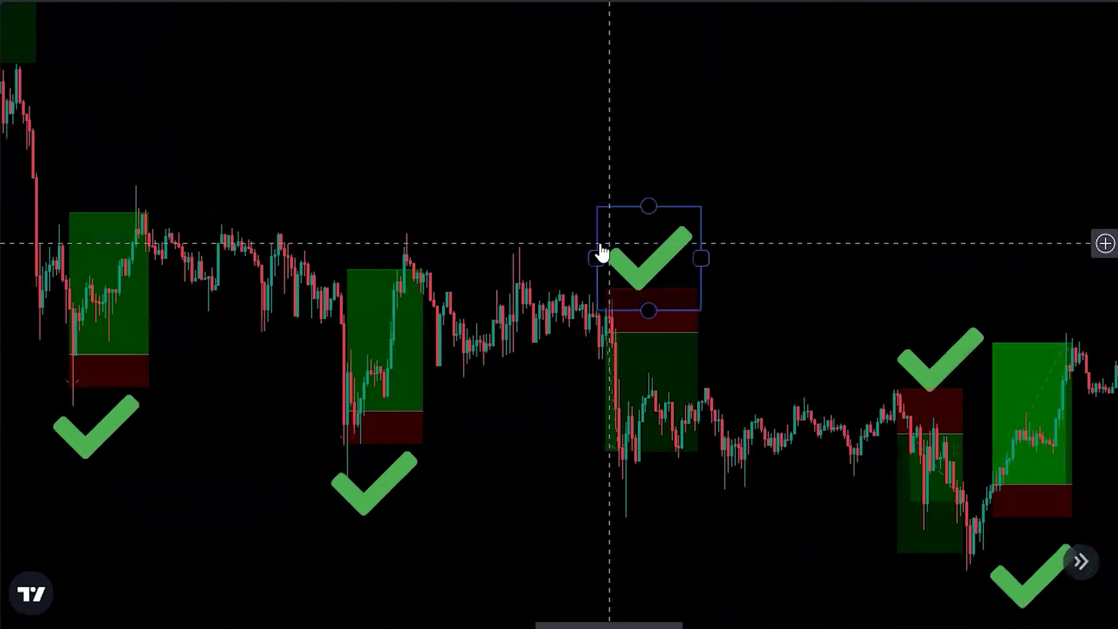
{"action": "scroll", "coordinate": [594, 241], "scroll_direction": "up", "scroll_amount": 2}
{"action": "scroll", "coordinate": [634, 204], "scroll_direction": "up", "scroll_amount": 2}
{"action": "left_click_drag", "start_coordinate": [671, 154], "coordinate": [573, 150]}
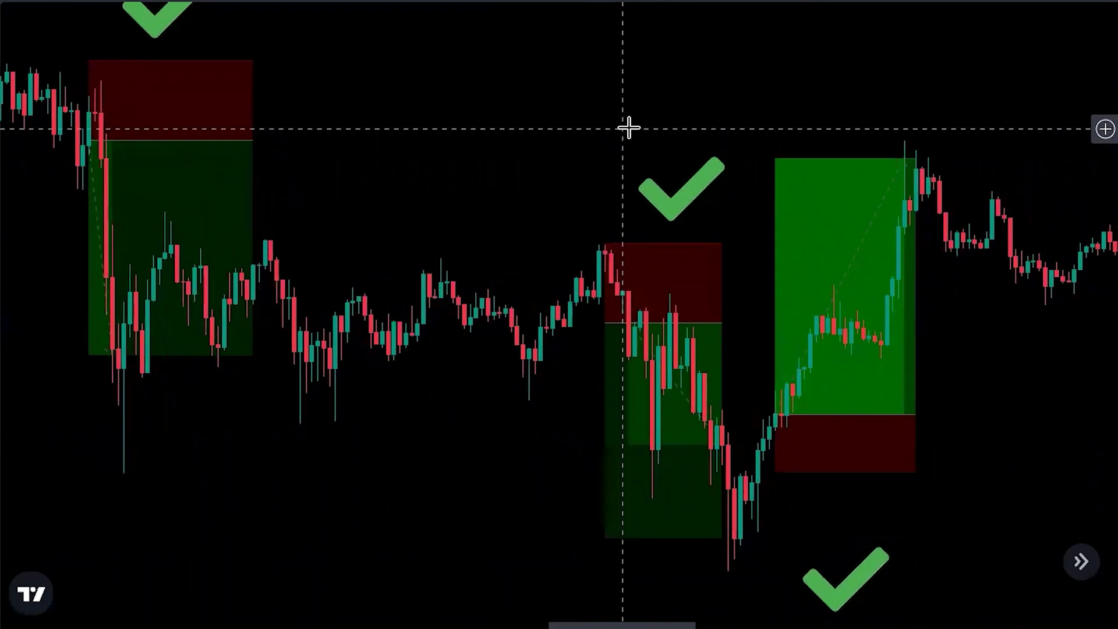
{"action": "left_click_drag", "start_coordinate": [636, 125], "coordinate": [373, 125]}
{"action": "left_click_drag", "start_coordinate": [856, 114], "coordinate": [548, 115]}
{"action": "left_click_drag", "start_coordinate": [780, 75], "coordinate": [457, 92]}
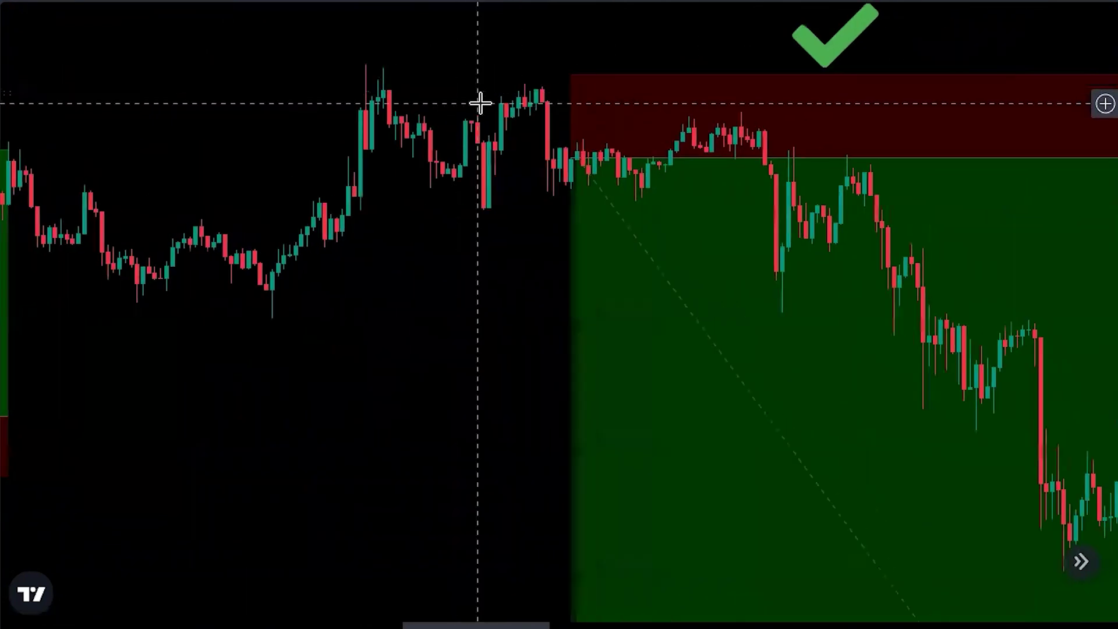
{"action": "left_click_drag", "start_coordinate": [724, 48], "coordinate": [502, 81]}
{"action": "left_click_drag", "start_coordinate": [834, 57], "coordinate": [586, 69]}
{"action": "left_click_drag", "start_coordinate": [827, 108], "coordinate": [628, 102]}
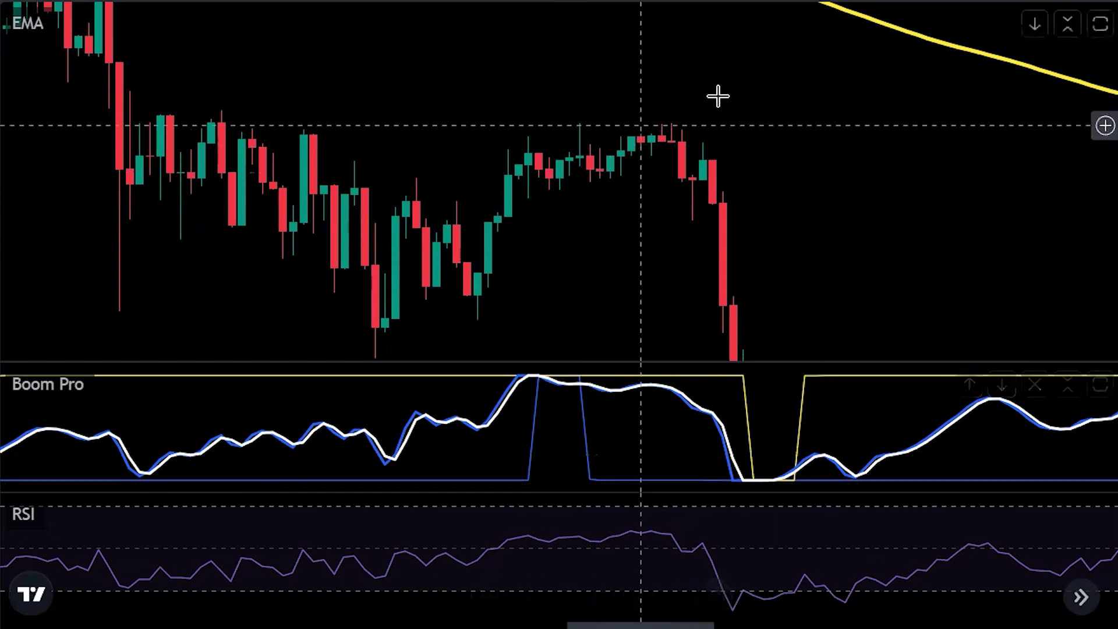
- Mark a short position where Boom Pro's blue square line drops, with a 45.0 (0.23%) stop above the swing high, and tighten its profit target
{"action": "left_click_drag", "start_coordinate": [718, 95], "coordinate": [707, 170]}
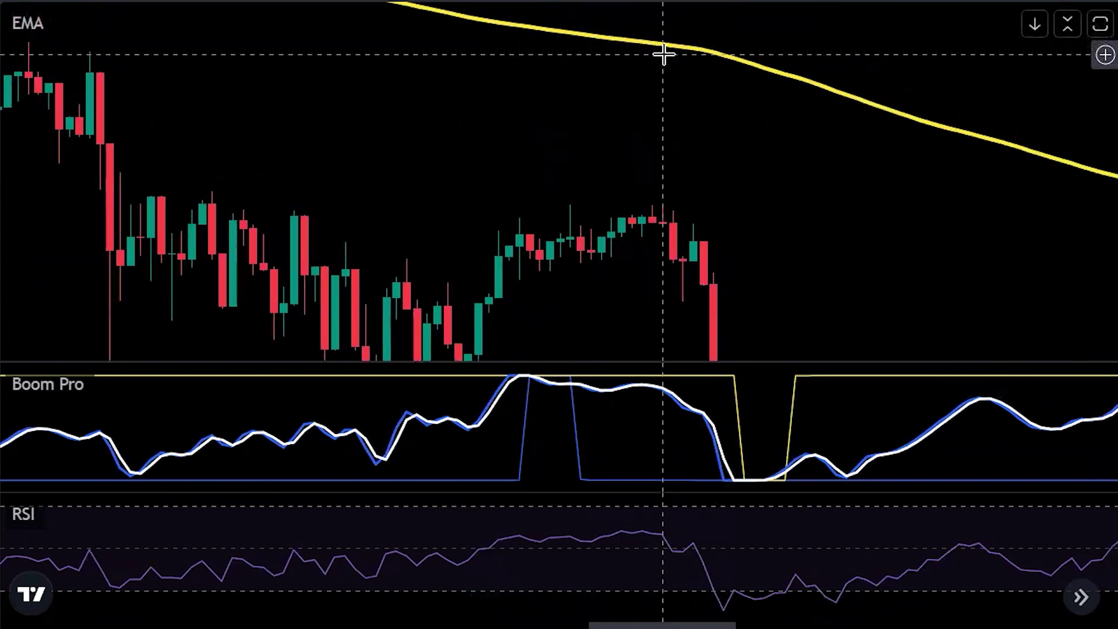
{"action": "left_click_drag", "start_coordinate": [639, 159], "coordinate": [639, 40]}
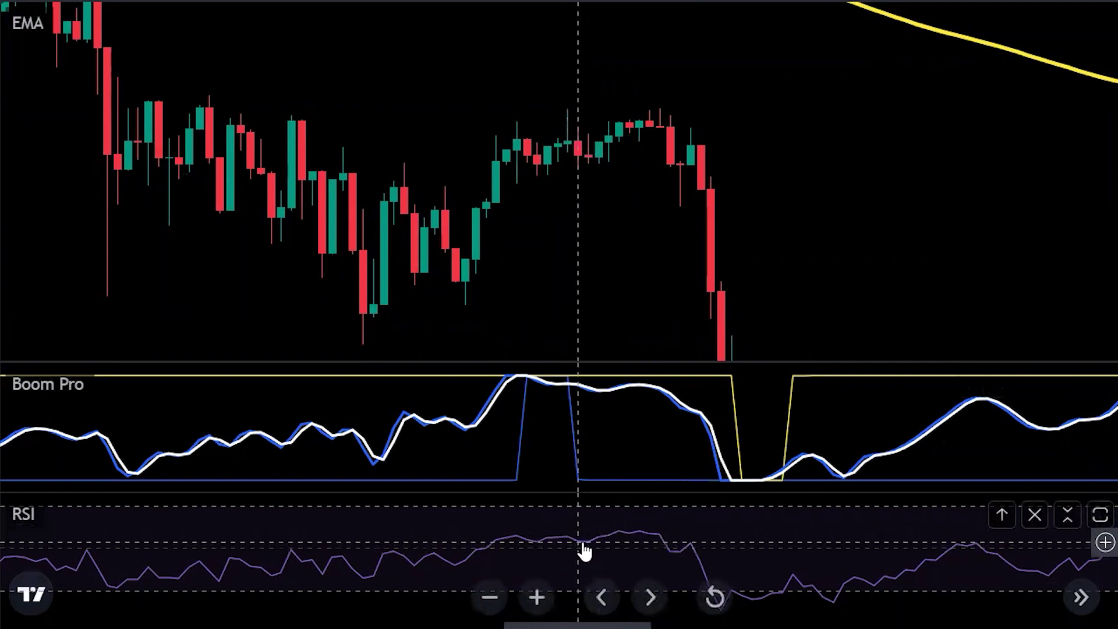
{"action": "left_click", "coordinate": [580, 156]}
{"action": "left_click_drag", "start_coordinate": [578, 19], "coordinate": [579, 101]}
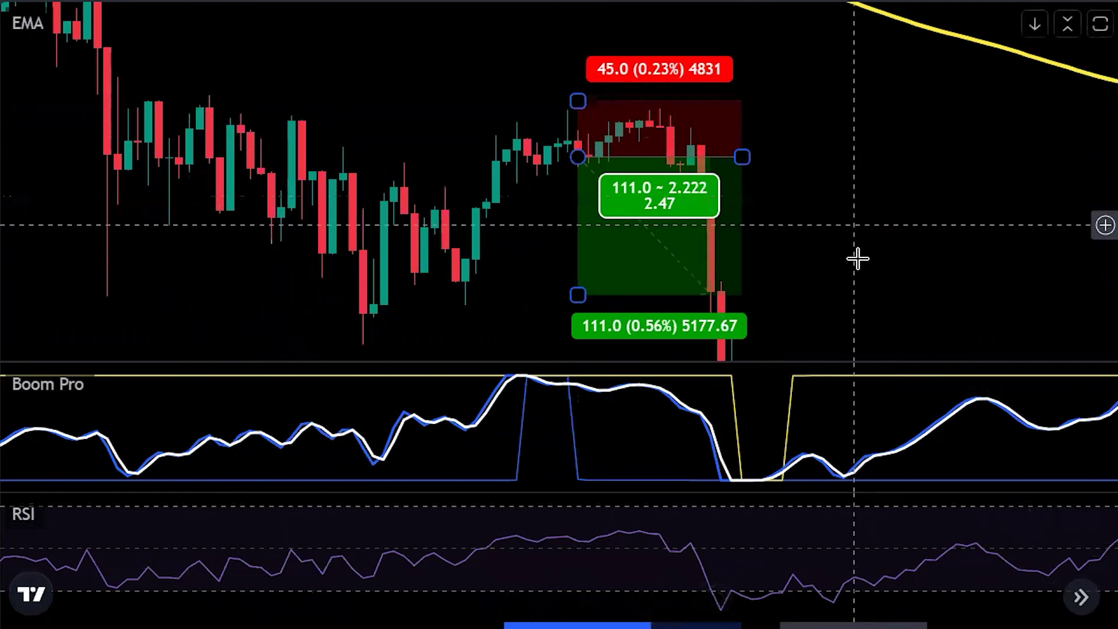
{"action": "left_click_drag", "start_coordinate": [857, 257], "coordinate": [851, 181]}
{"action": "left_click_drag", "start_coordinate": [580, 209], "coordinate": [582, 168]}
{"action": "left_click_drag", "start_coordinate": [840, 115], "coordinate": [912, 184]}
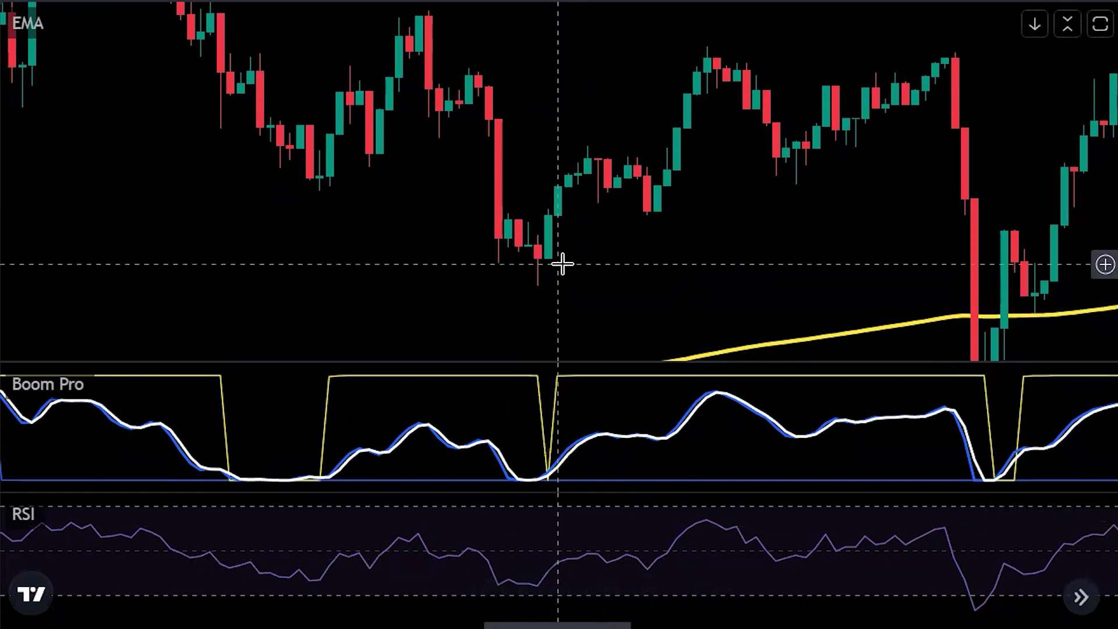
- Mark a long position where Boom Pro's yellow square line rises, with a 69.5 (0.32%) stop and a 104.5 (0.49%) target for a 1.5 ratio
{"action": "left_click_drag", "start_coordinate": [619, 242], "coordinate": [660, 150]}
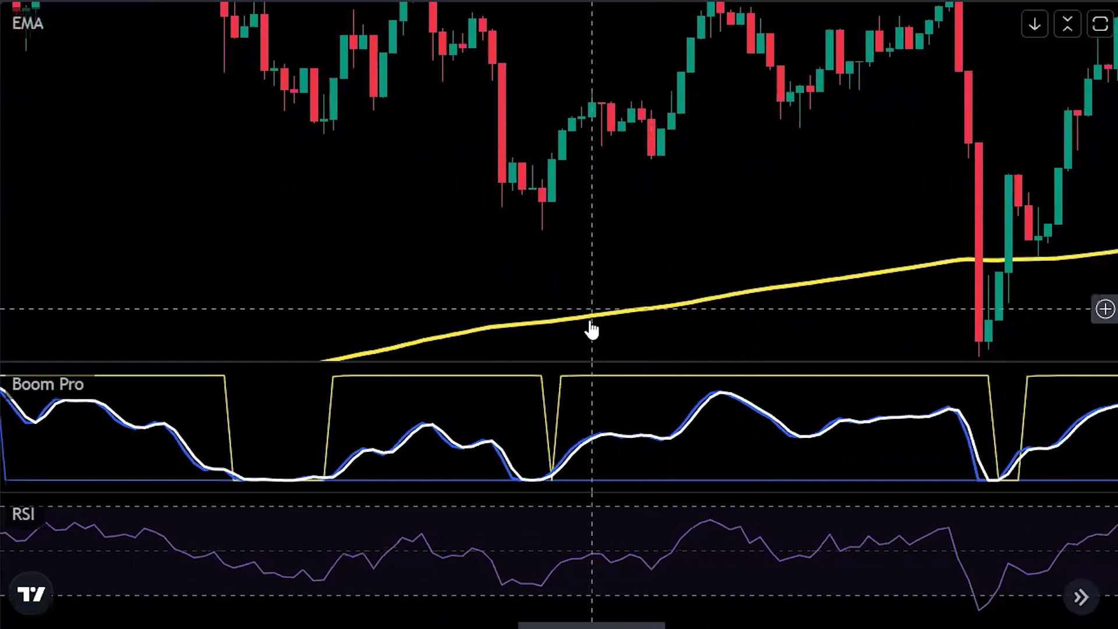
{"action": "left_click_drag", "start_coordinate": [584, 214], "coordinate": [589, 254]}
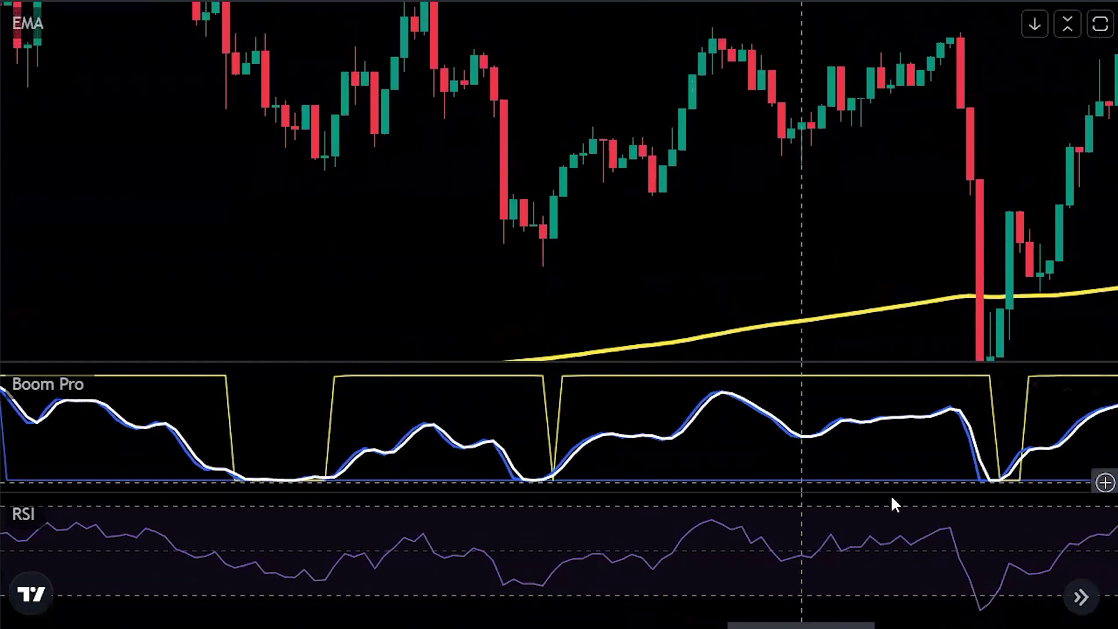
{"action": "left_click", "coordinate": [561, 169]}
{"action": "left_click_drag", "start_coordinate": [561, 284], "coordinate": [563, 260]}
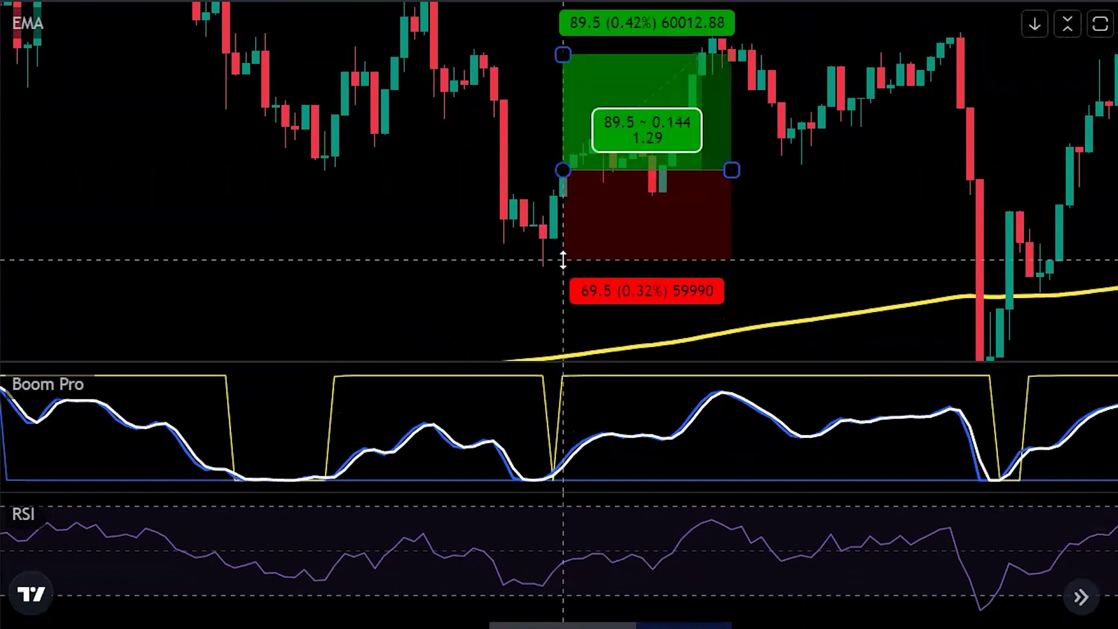
{"action": "left_click", "coordinate": [769, 233]}
{"action": "left_click_drag", "start_coordinate": [594, 68], "coordinate": [548, 96]}
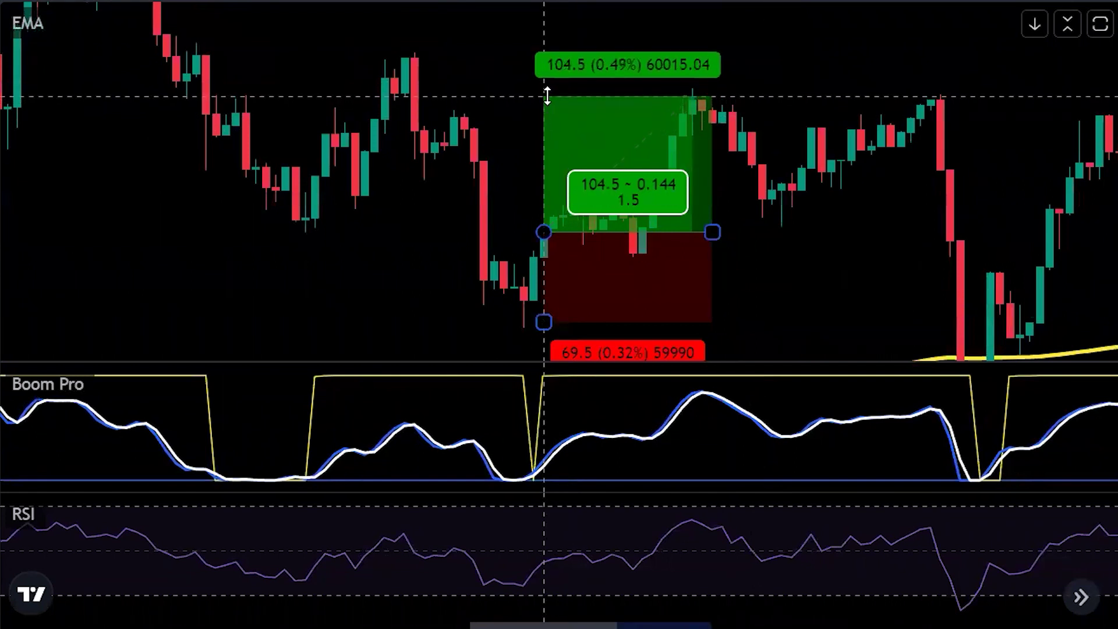
{"action": "left_click", "coordinate": [751, 254]}
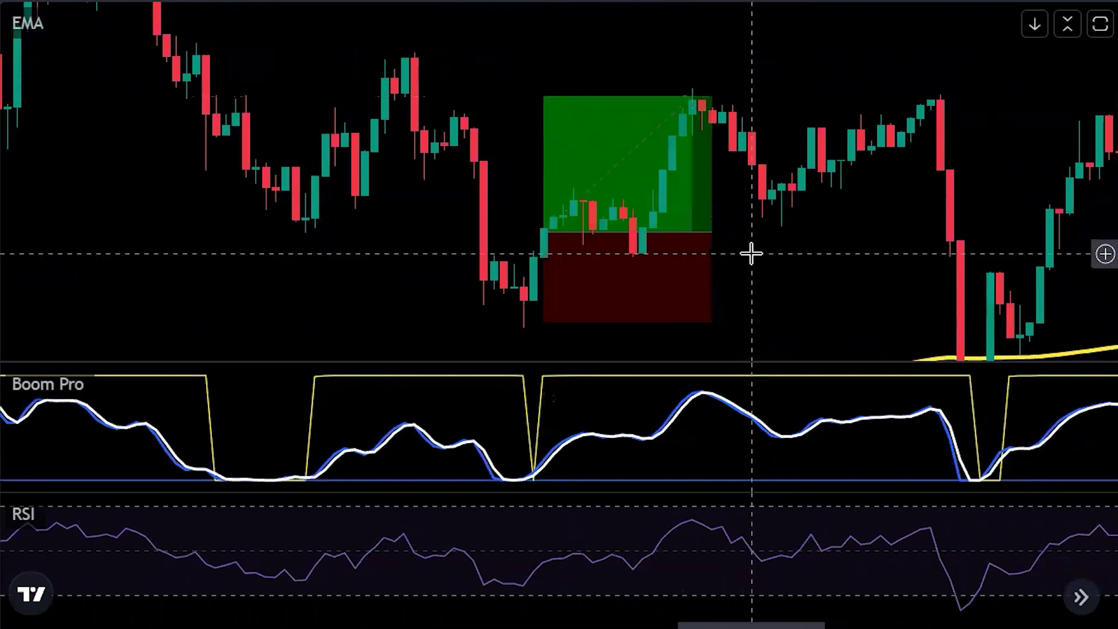
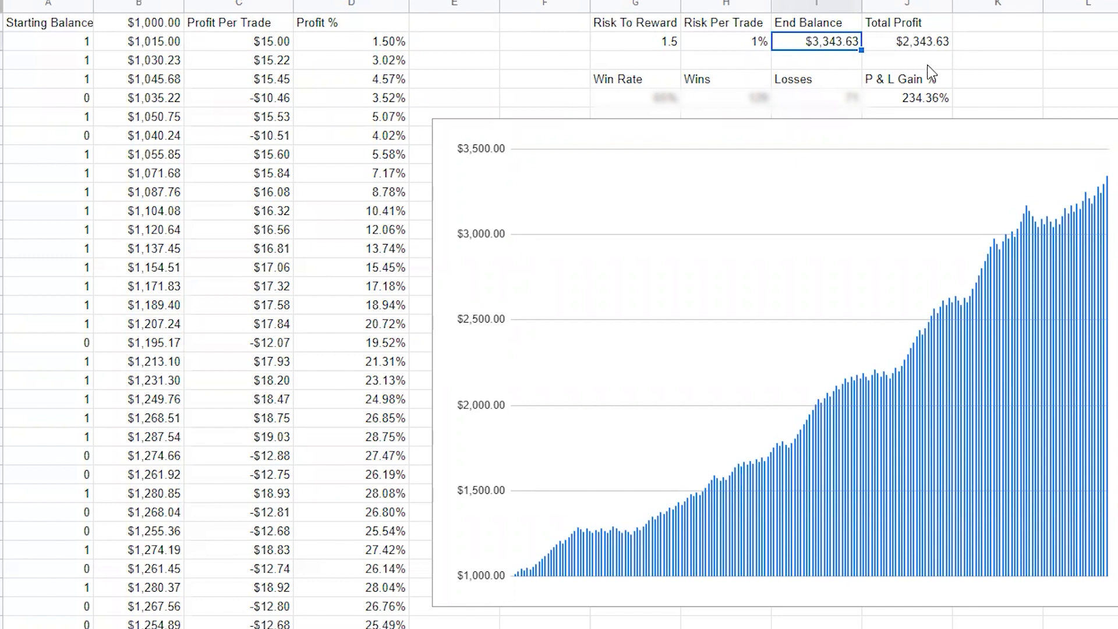
- Review the backtest spreadsheet's P & L gain, win rate, wins, losses, risk per trade and balance chart
{"action": "left_click", "coordinate": [936, 102]}
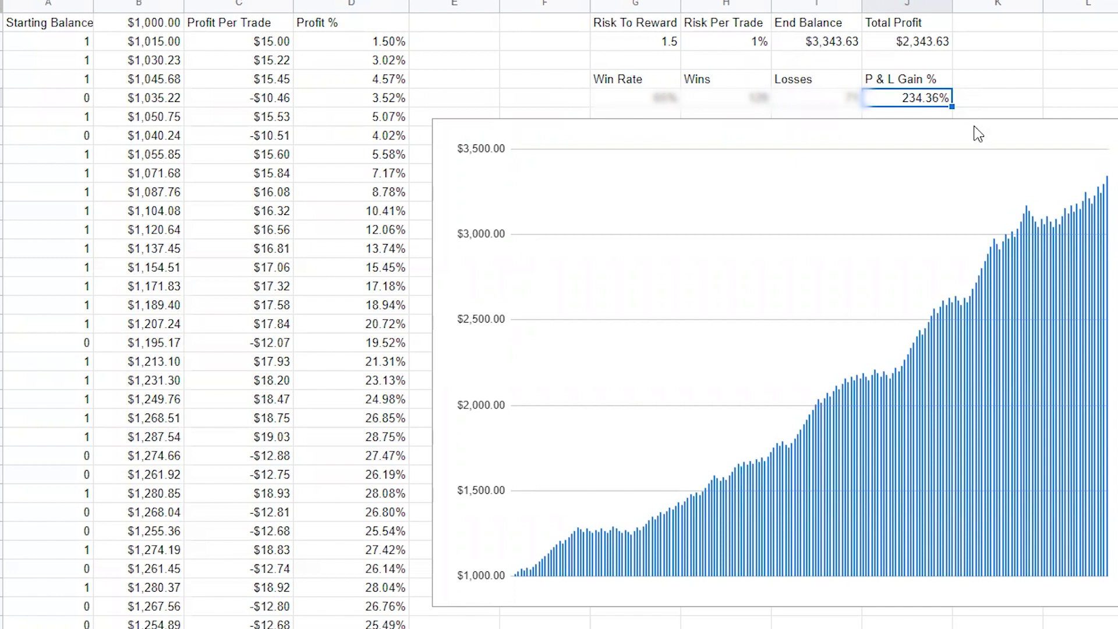
{"action": "left_click_drag", "start_coordinate": [601, 79], "coordinate": [842, 81]}
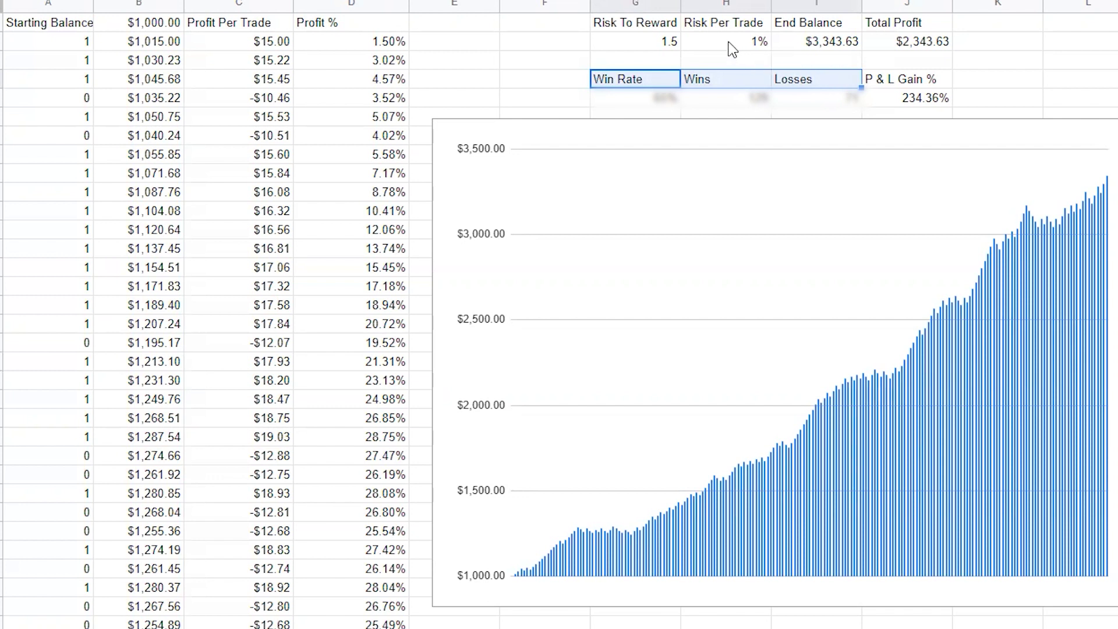
{"action": "left_click_drag", "start_coordinate": [651, 110], "coordinate": [844, 100]}
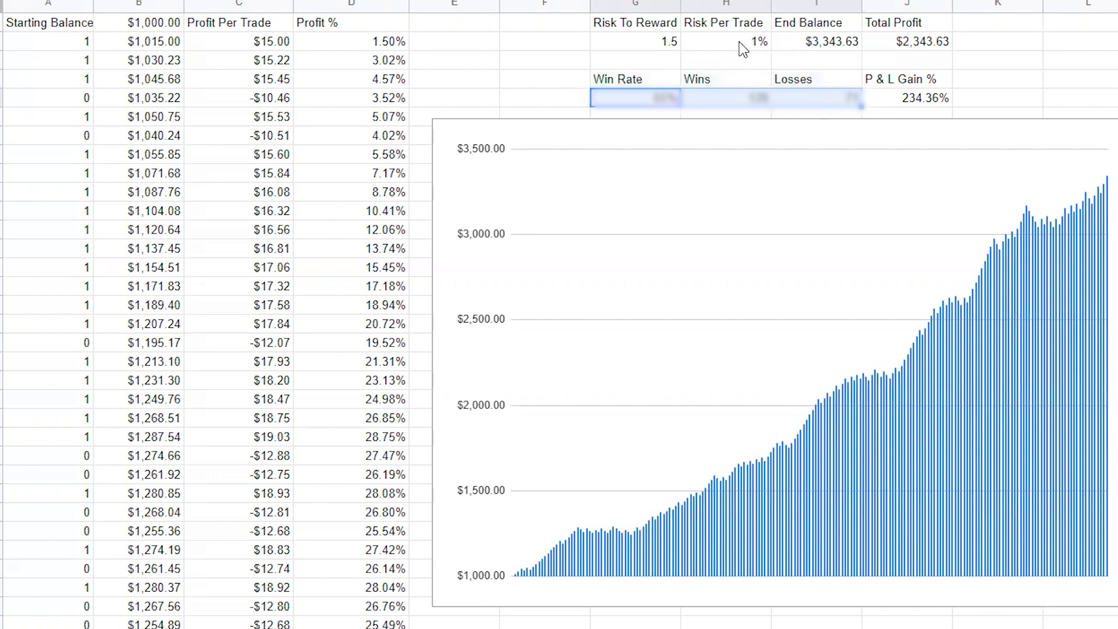
{"action": "left_click", "coordinate": [740, 42]}
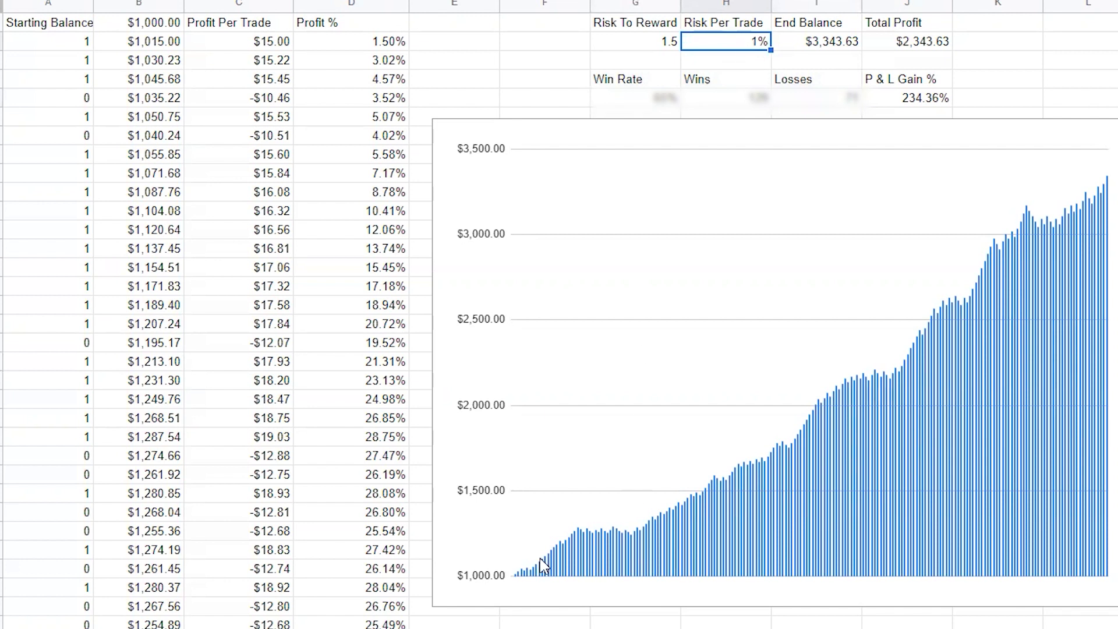
{"action": "left_click", "coordinate": [564, 548]}
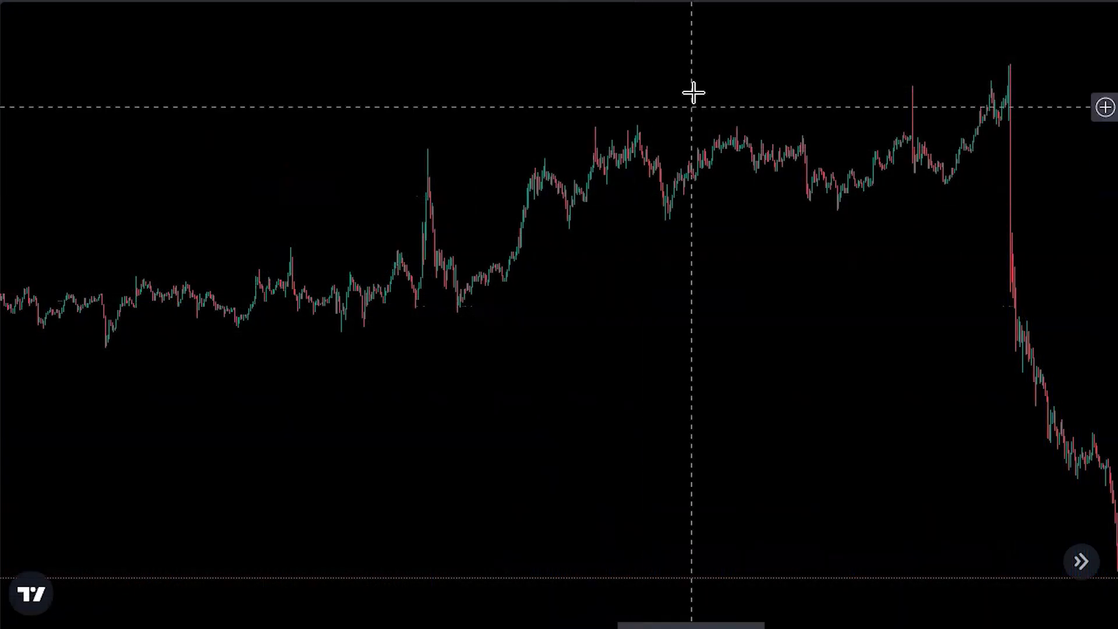
- Search the indicators for "boom" and add Boom Hunter Pro to the price chart
{"action": "type", "text": "/"}
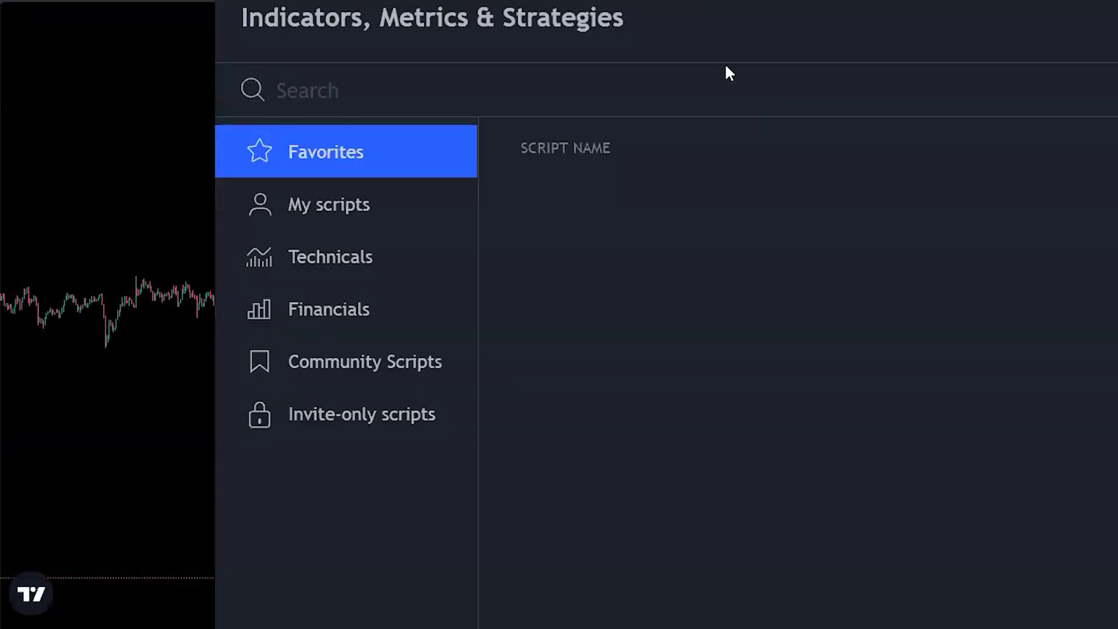
{"action": "type", "text": "boom"}
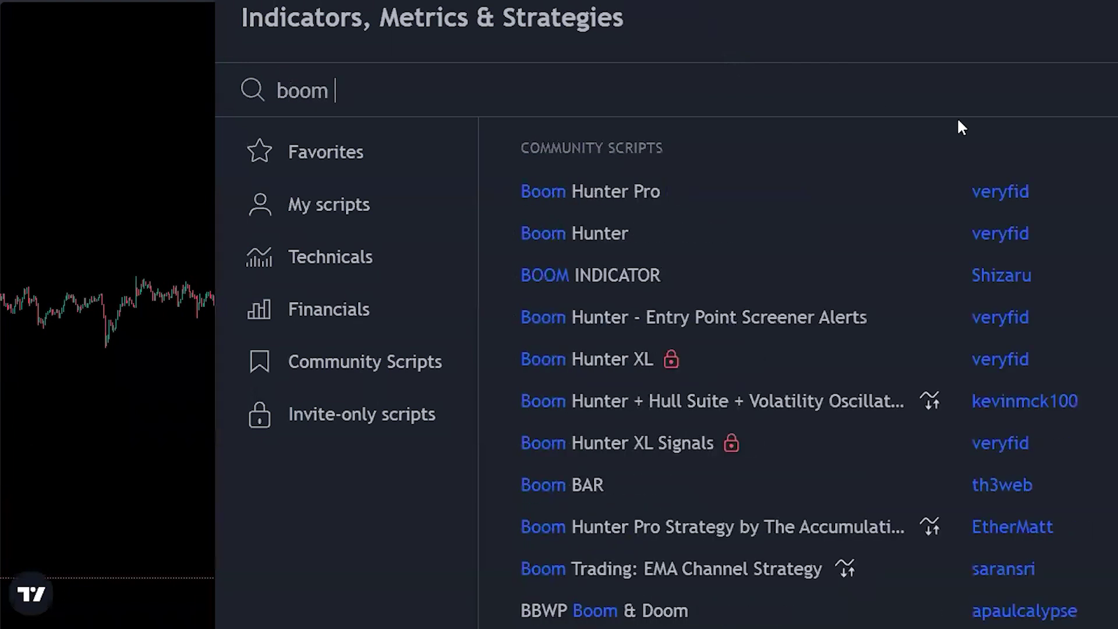
{"action": "left_click", "coordinate": [796, 187]}
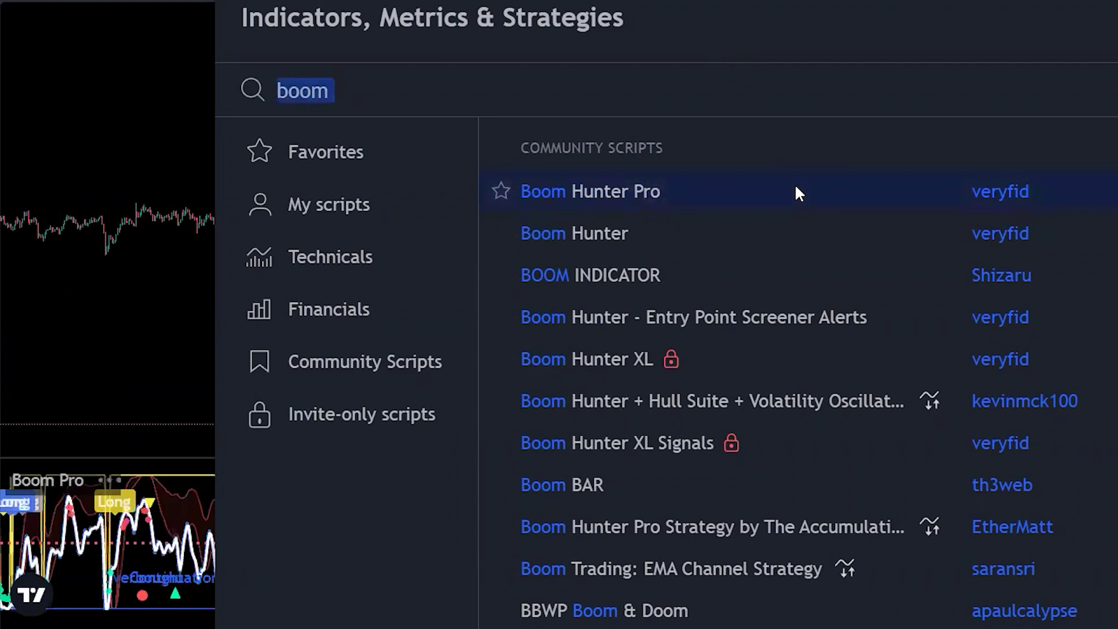
{"action": "key", "text": "Escape"}
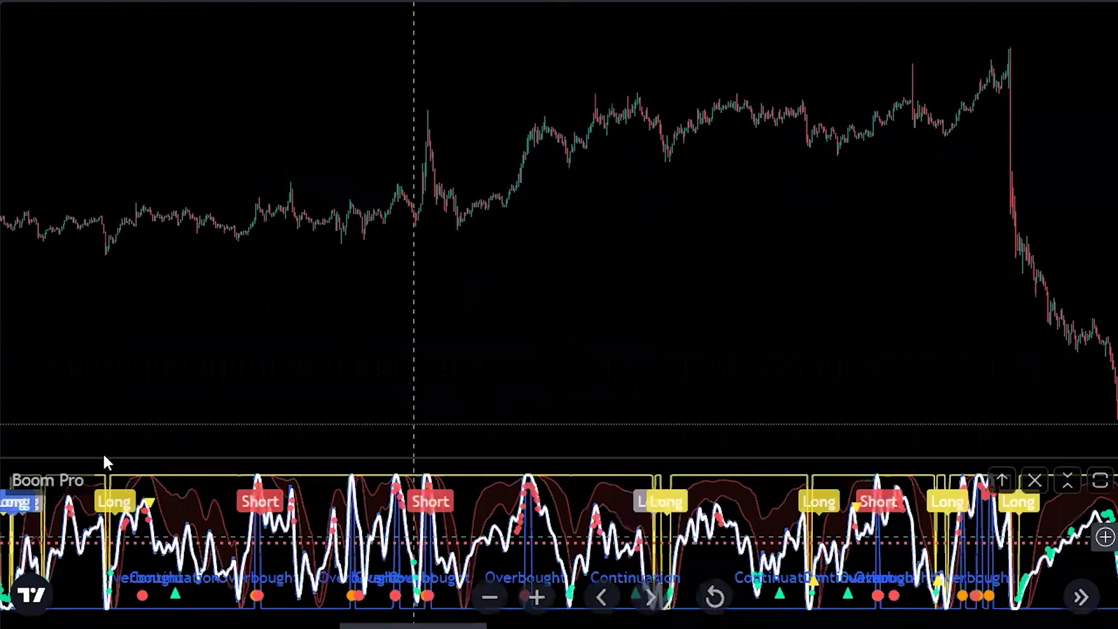
- In the Boom Pro style settings, hide the red Quotient 1 and Quotient 2 lines and both Exit Warning plots
{"action": "left_click", "coordinate": [144, 480]}
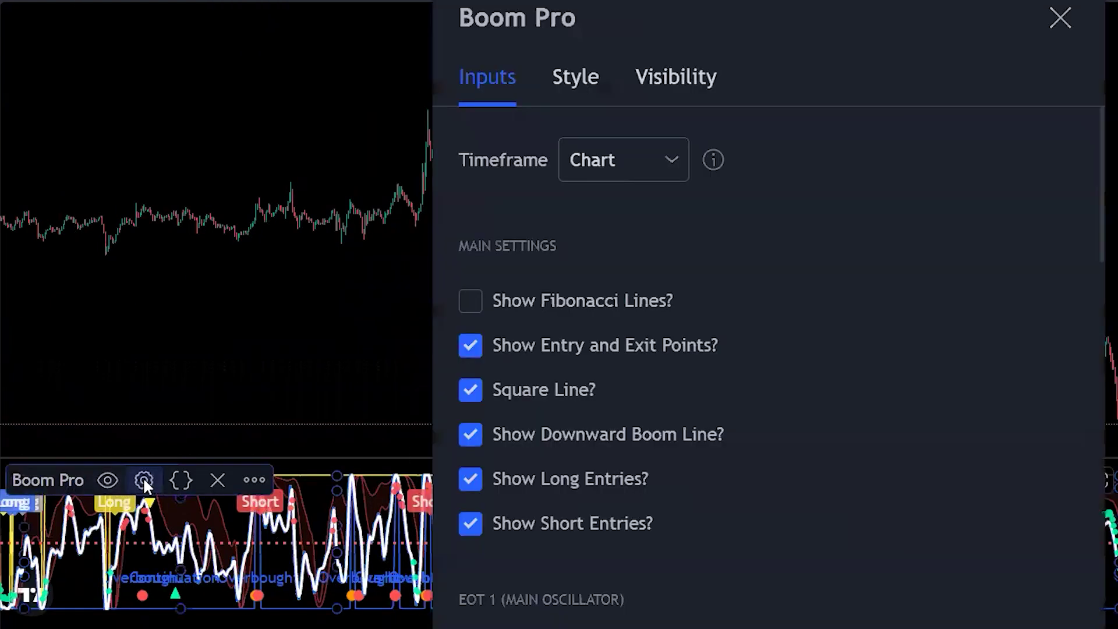
{"action": "left_click", "coordinate": [560, 87]}
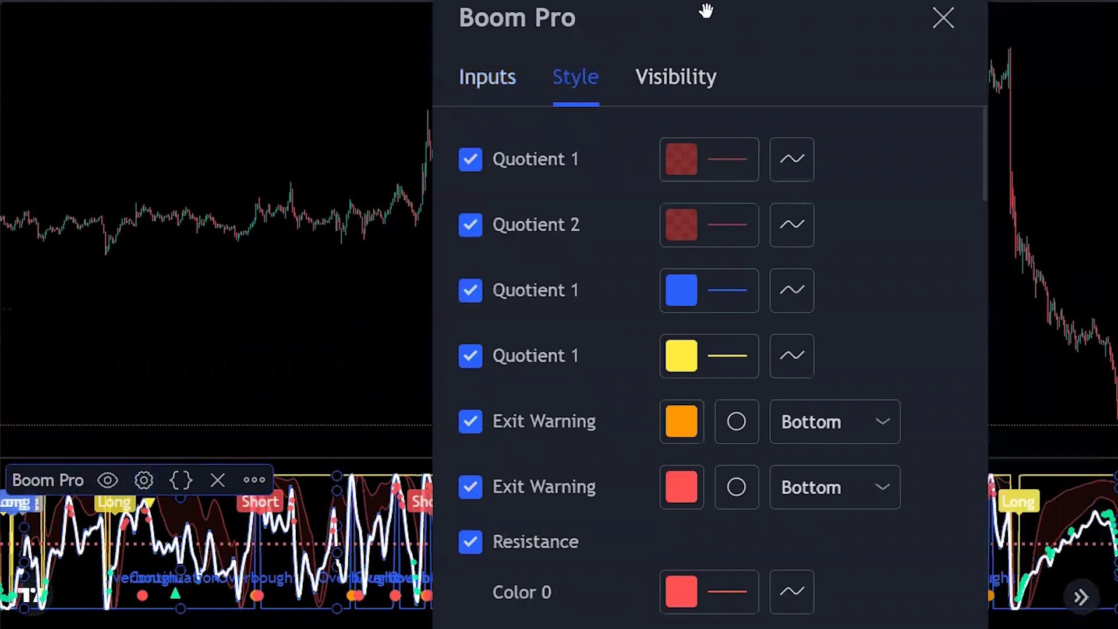
{"action": "left_click", "coordinate": [440, 114]}
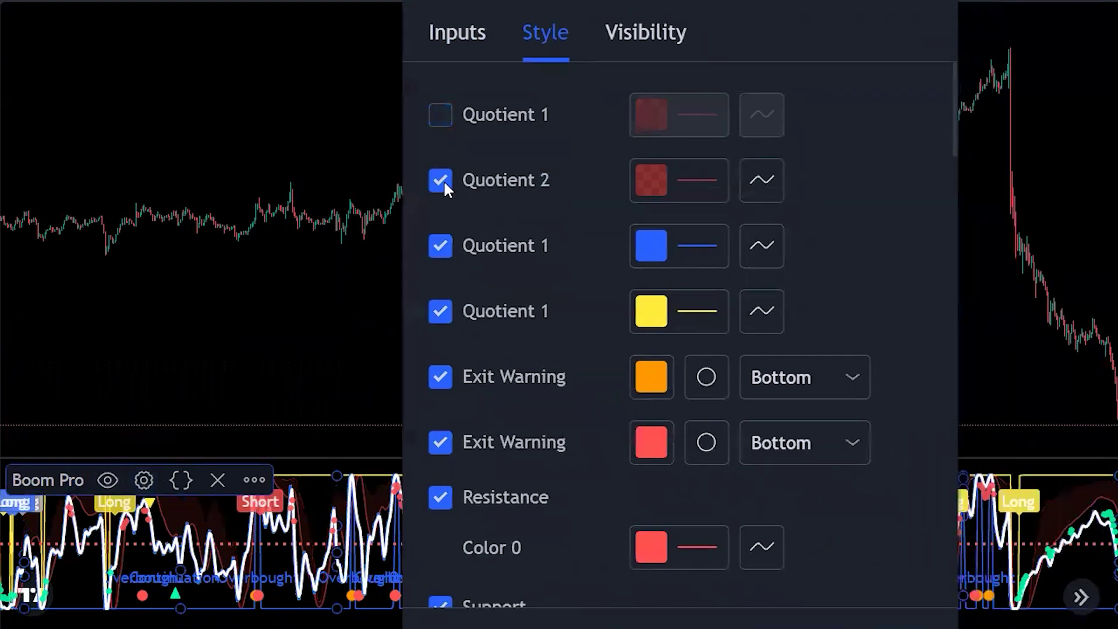
{"action": "left_click", "coordinate": [441, 180]}
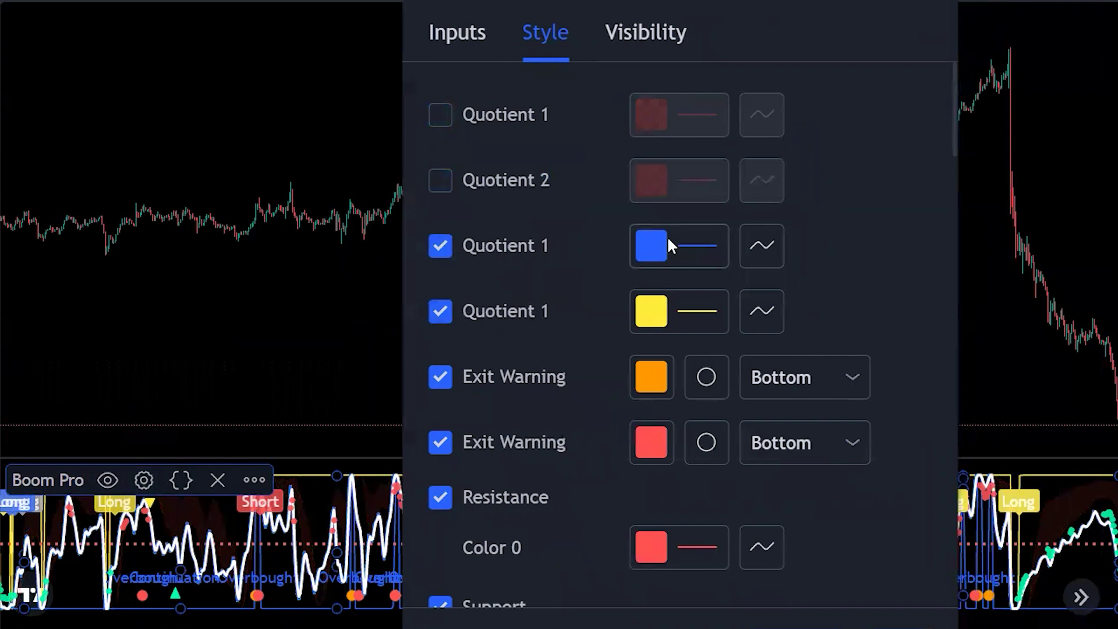
{"action": "left_click", "coordinate": [441, 377]}
{"action": "left_click", "coordinate": [441, 443]}
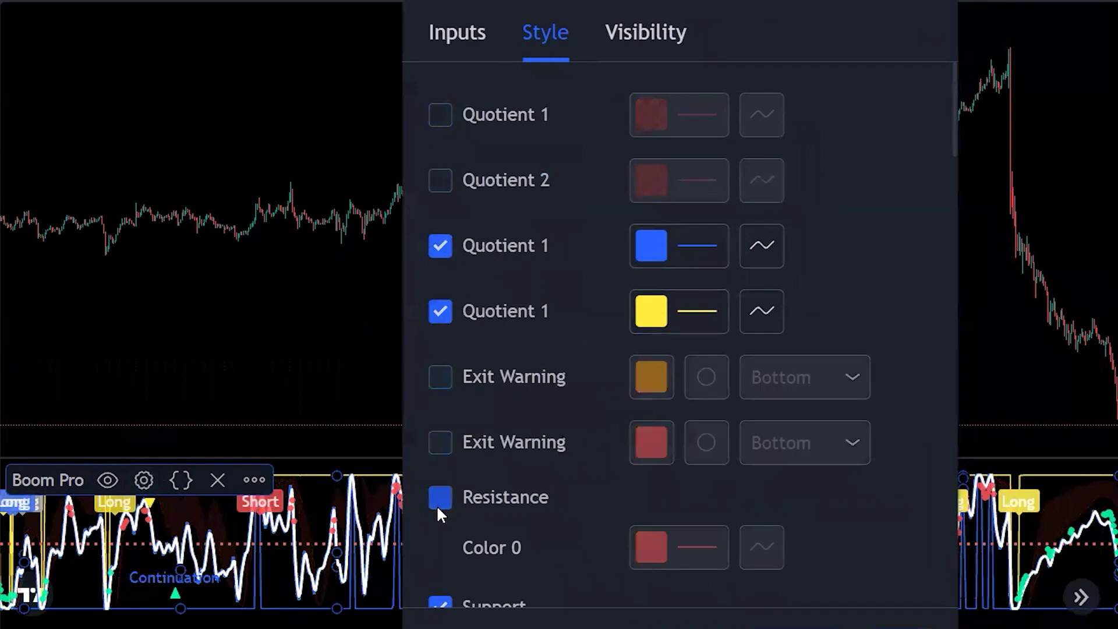
- Hide Boom Pro's Resistance plot, both Support plots and the multicolour Quotient 2 plot
{"action": "left_click", "coordinate": [438, 498]}
{"action": "scroll", "coordinate": [456, 459], "scroll_direction": "down", "scroll_amount": 5}
{"action": "left_click", "coordinate": [440, 170]}
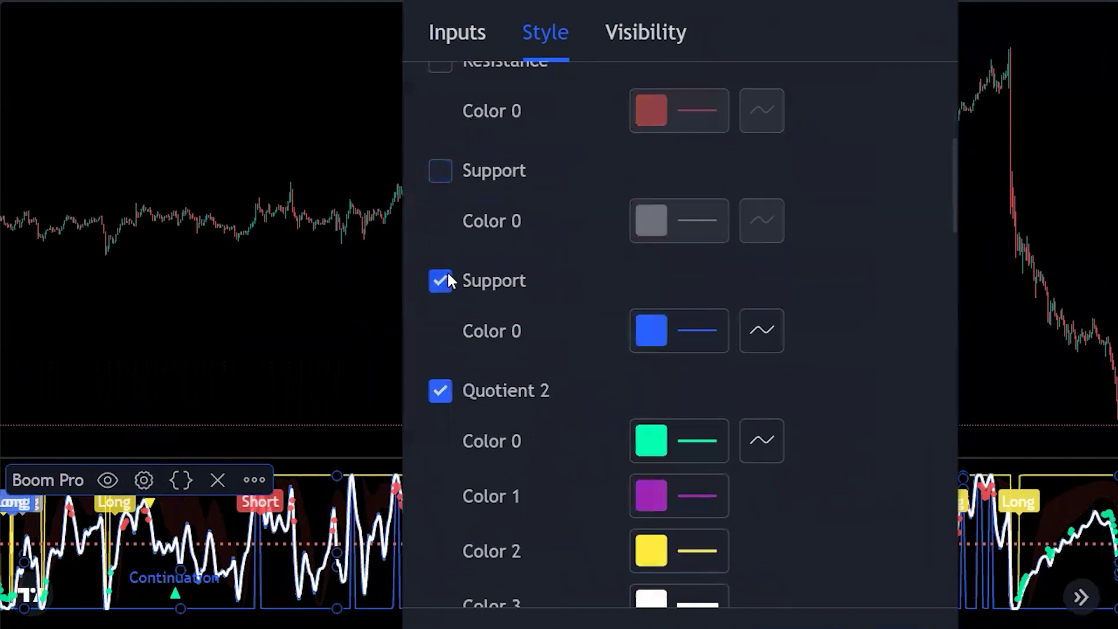
{"action": "left_click", "coordinate": [441, 280]}
- Hide the Pressure plot, the Long gray, Long yellow, Long blue and Long Lime labels, and the red Break label in Boom Pro
{"action": "scroll", "coordinate": [449, 233], "scroll_direction": "down", "scroll_amount": 10}
{"action": "scroll", "coordinate": [475, 241], "scroll_direction": "up", "scroll_amount": 1}
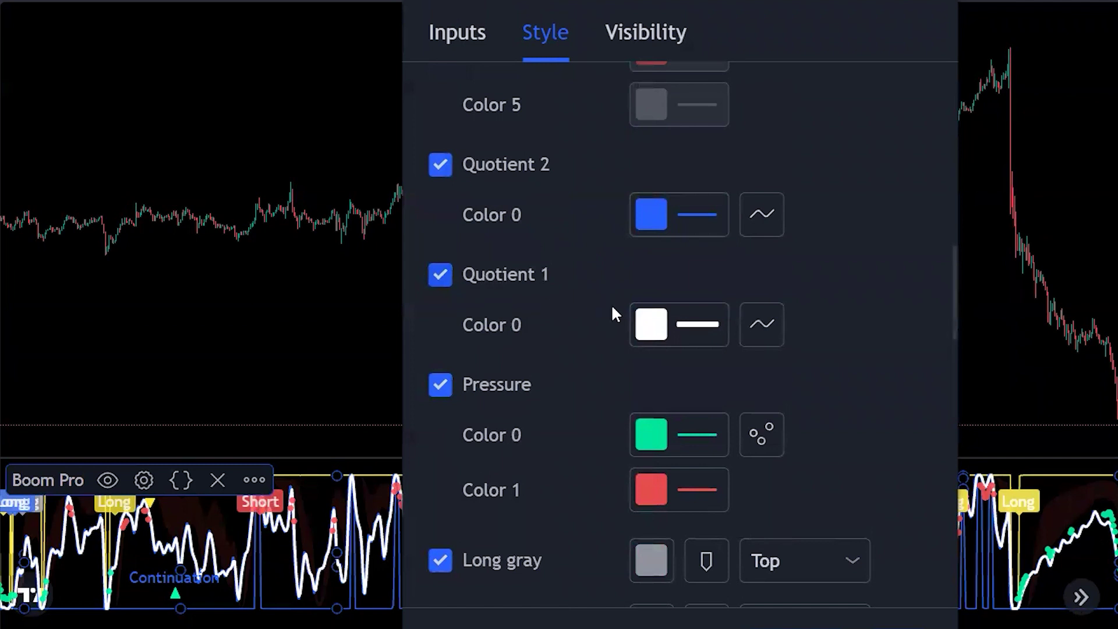
{"action": "scroll", "coordinate": [468, 280], "scroll_direction": "down", "scroll_amount": 5}
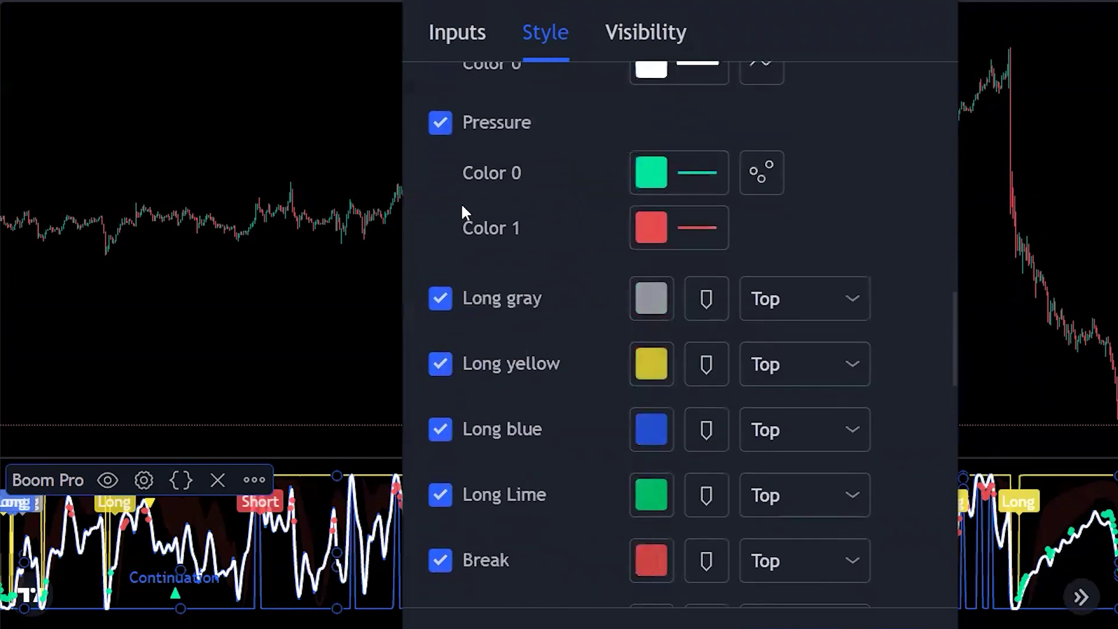
{"action": "left_click", "coordinate": [437, 125]}
{"action": "left_click", "coordinate": [442, 300]}
{"action": "left_click", "coordinate": [439, 362]}
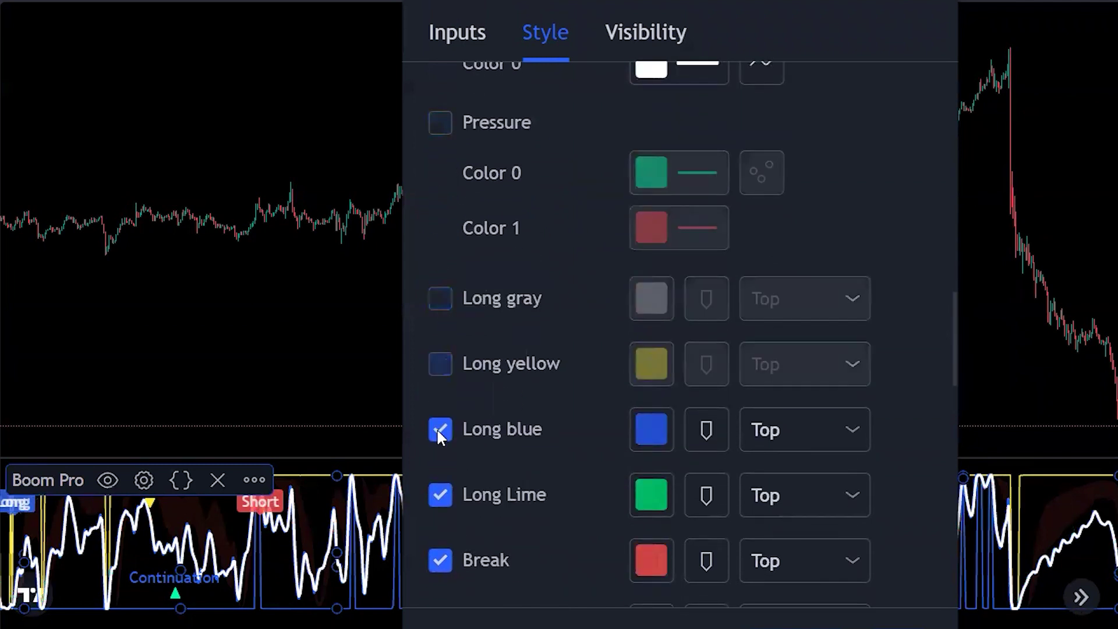
{"action": "left_click", "coordinate": [437, 431]}
{"action": "left_click", "coordinate": [439, 495]}
{"action": "left_click", "coordinate": [439, 560]}
- Hide Boom Pro's green Break marker and turn off both Bar Color options
{"action": "scroll", "coordinate": [487, 437], "scroll_direction": "down", "scroll_amount": 5}
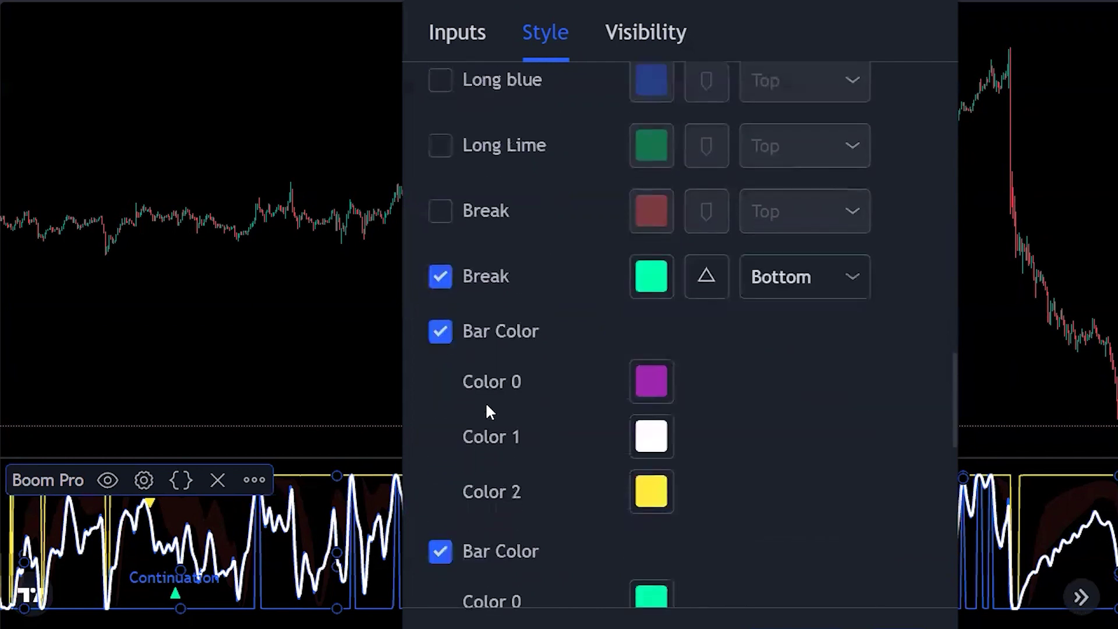
{"action": "left_click", "coordinate": [440, 276]}
{"action": "left_click", "coordinate": [440, 331]}
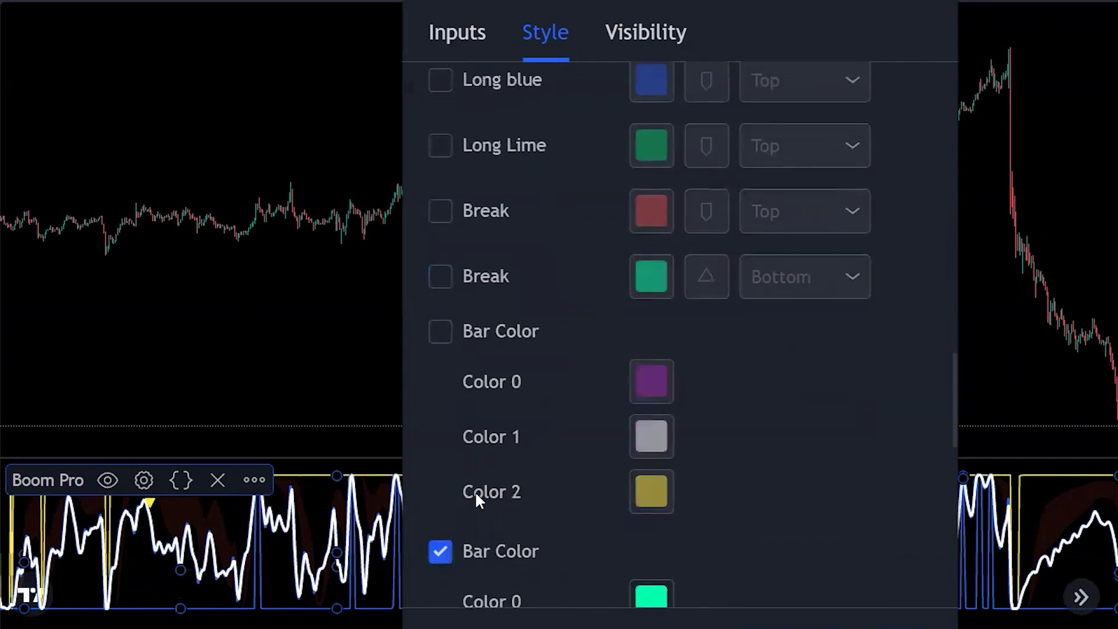
{"action": "scroll", "coordinate": [466, 408], "scroll_direction": "down", "scroll_amount": 5}
{"action": "left_click", "coordinate": [441, 115]}
- Hide both Shapes plots, all five Level lines and the Plots Background in Boom Pro, and return to its inputs
{"action": "left_click", "coordinate": [440, 346]}
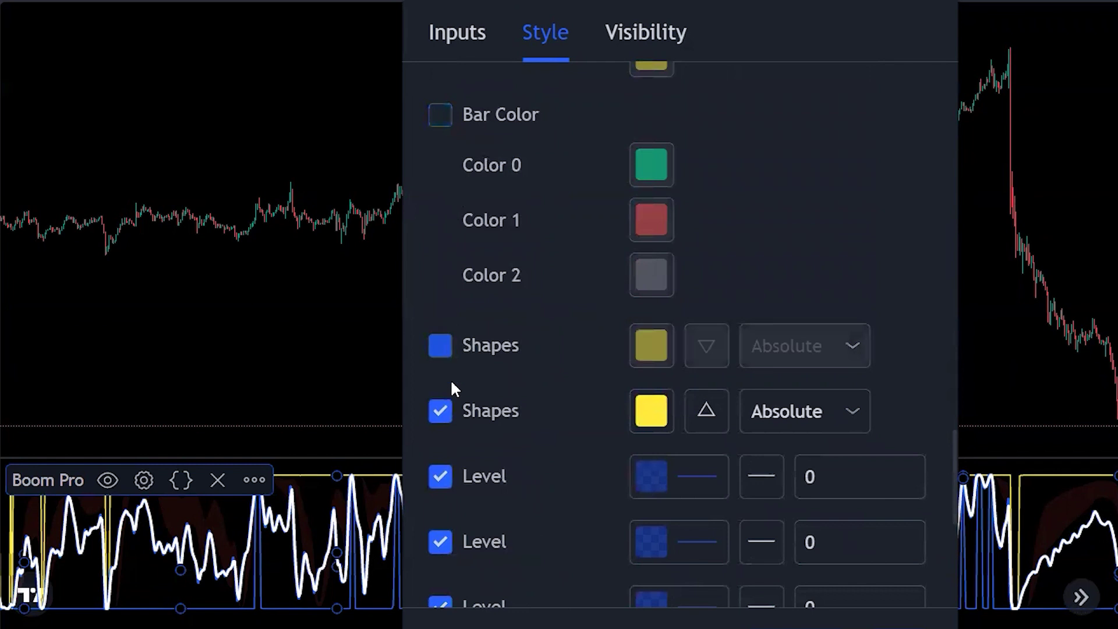
{"action": "left_click", "coordinate": [440, 411]}
{"action": "left_click", "coordinate": [441, 476]}
{"action": "left_click", "coordinate": [441, 541]}
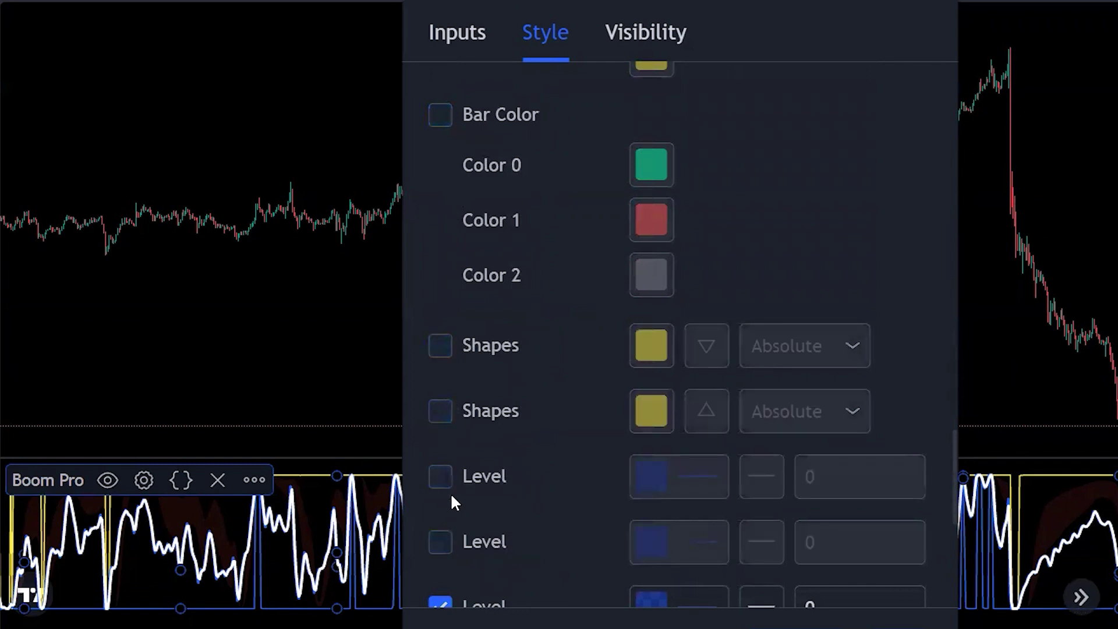
{"action": "scroll", "coordinate": [445, 408], "scroll_direction": "down", "scroll_amount": 5}
{"action": "left_click", "coordinate": [440, 258]}
{"action": "left_click", "coordinate": [441, 321]}
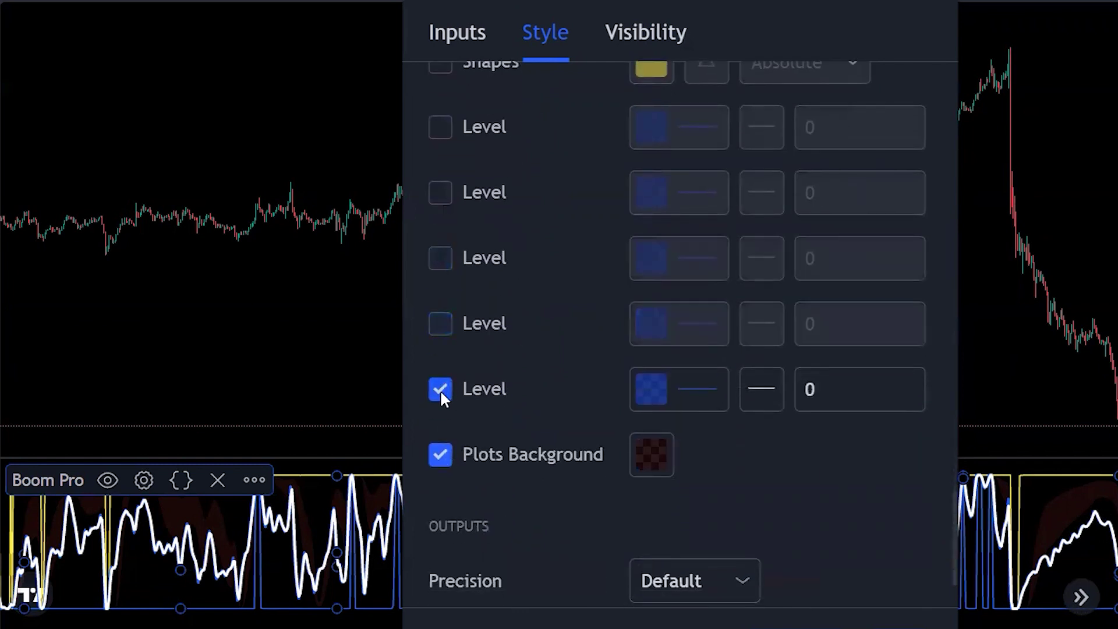
{"action": "left_click", "coordinate": [440, 389]}
{"action": "left_click", "coordinate": [441, 453]}
{"action": "scroll", "coordinate": [485, 408], "scroll_direction": "down", "scroll_amount": 2}
{"action": "scroll", "coordinate": [491, 364], "scroll_direction": "up", "scroll_amount": 15}
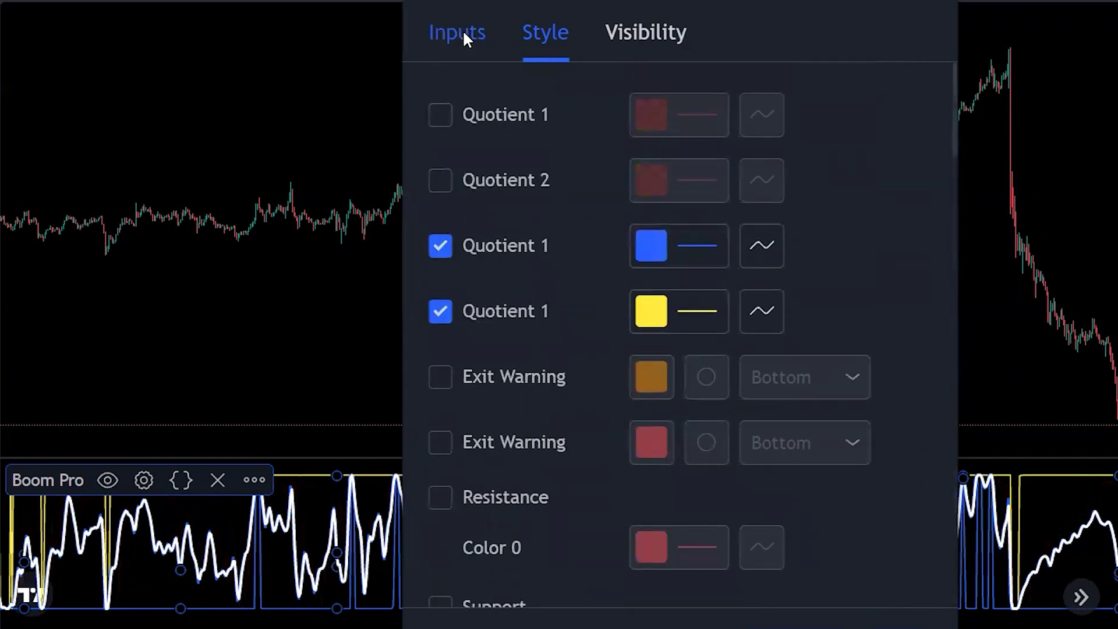
{"action": "left_click", "coordinate": [462, 32]}
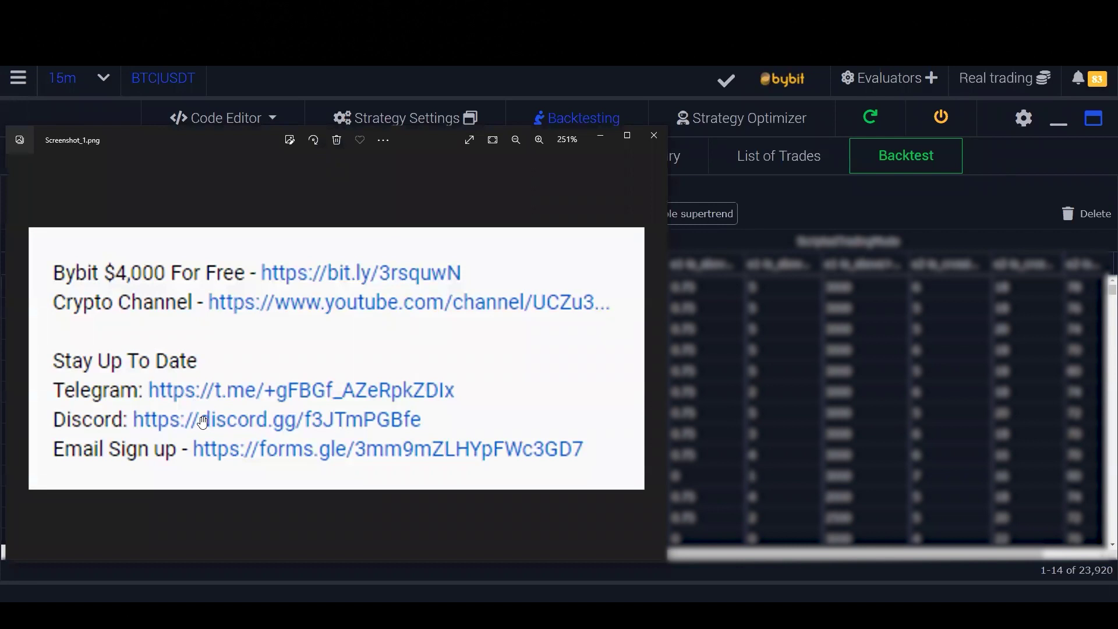
- Minimize the Screenshot_1.png image window covering the backtesting table
{"action": "left_click", "coordinate": [599, 140]}
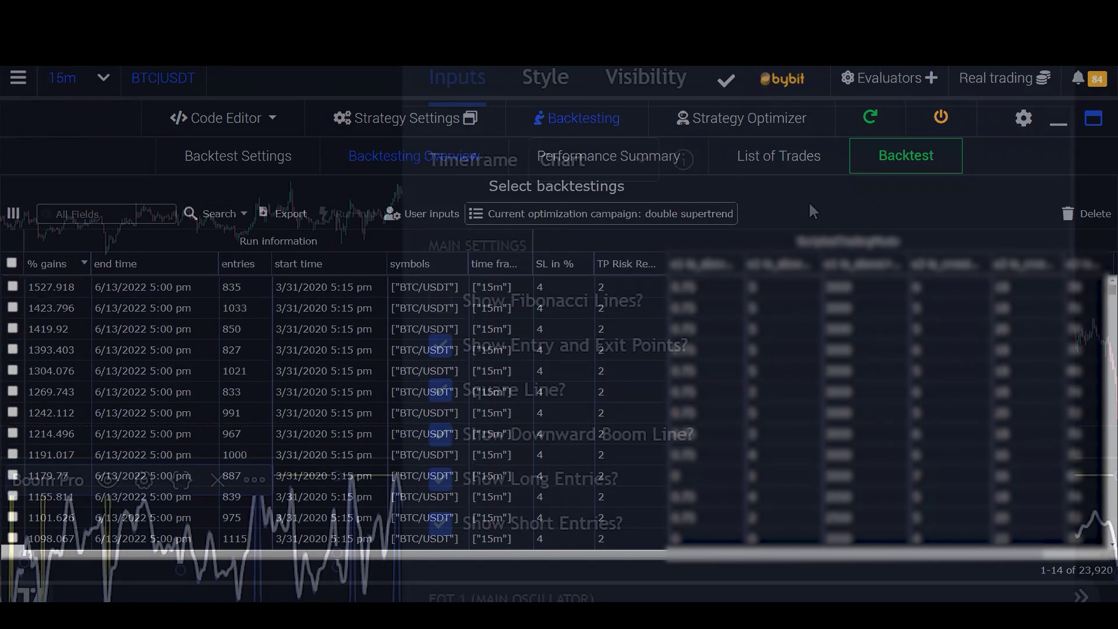
- Set LPPeriod3 of EOT 3 (Yellow Line) to 15 in the Boom Pro inputs and close the settings
{"action": "scroll", "coordinate": [813, 211], "scroll_direction": "down", "scroll_amount": 12}
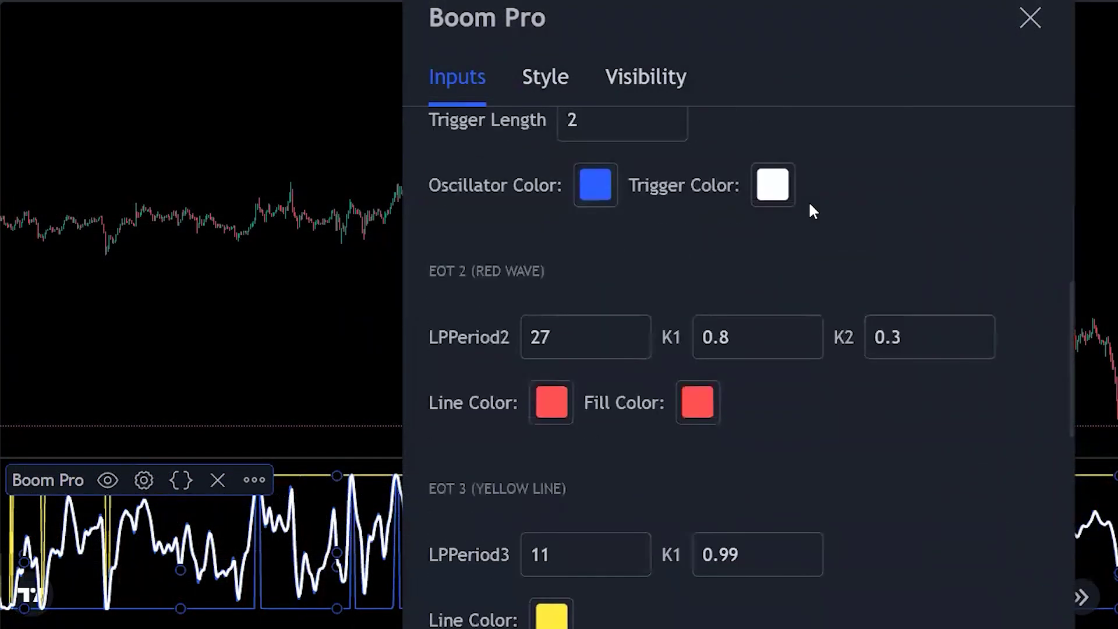
{"action": "scroll", "coordinate": [813, 211], "scroll_direction": "down", "scroll_amount": 2}
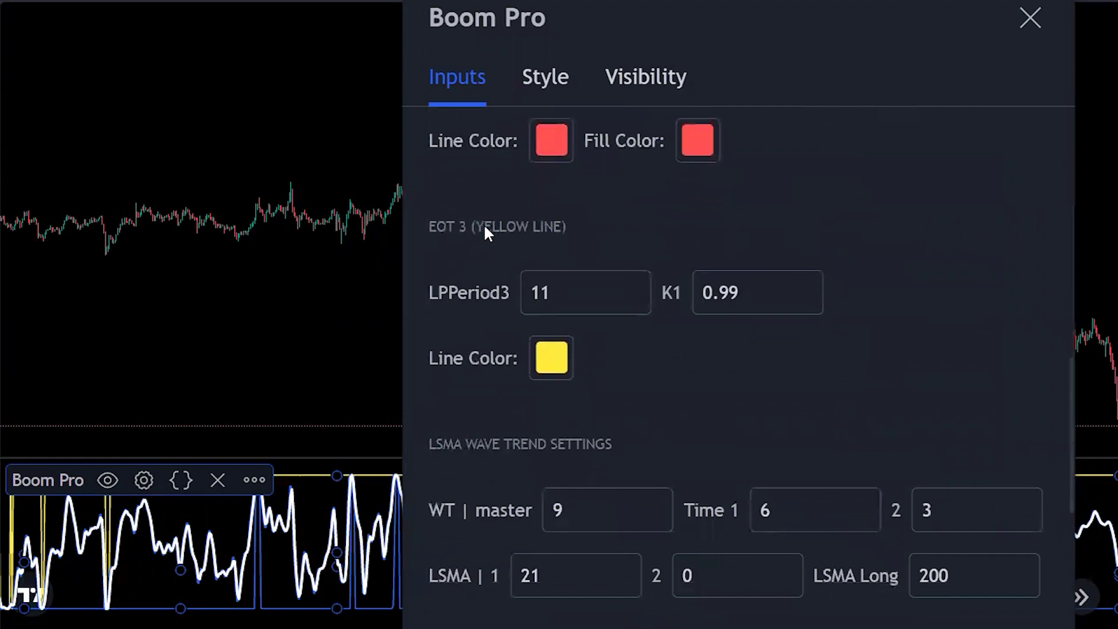
{"action": "left_click_drag", "start_coordinate": [794, 10], "coordinate": [533, 23]}
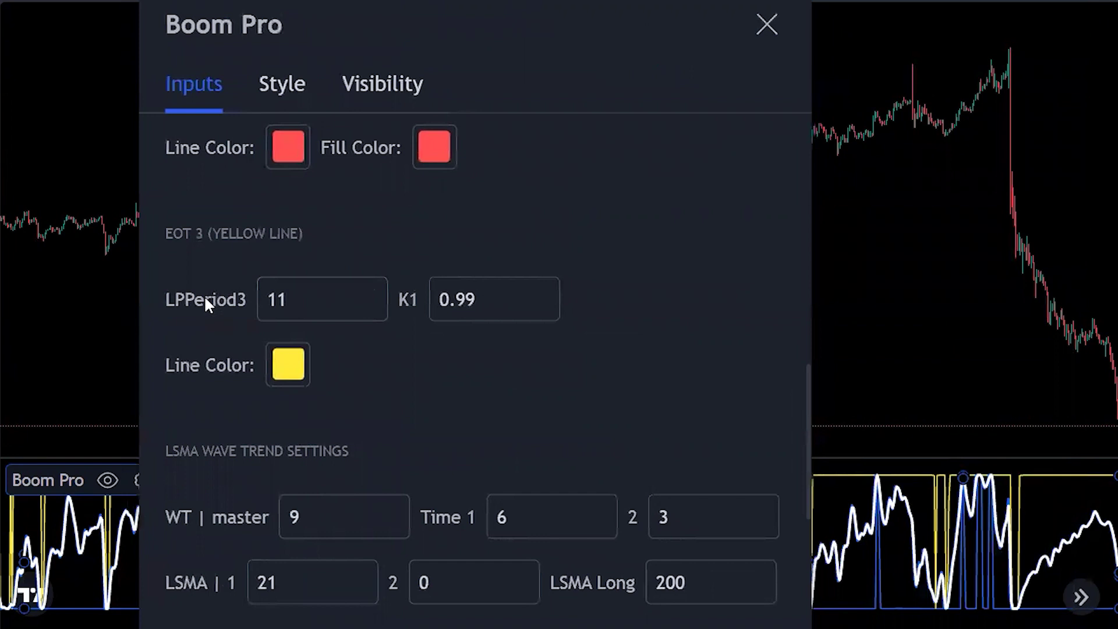
{"action": "double_click", "coordinate": [268, 300]}
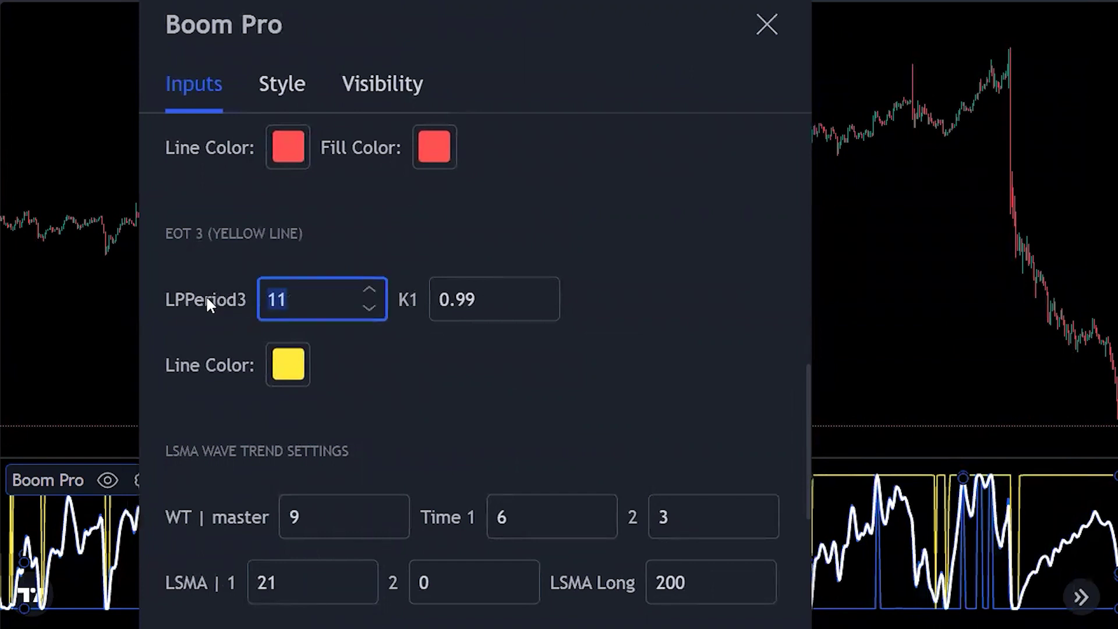
{"action": "type", "text": "15"}
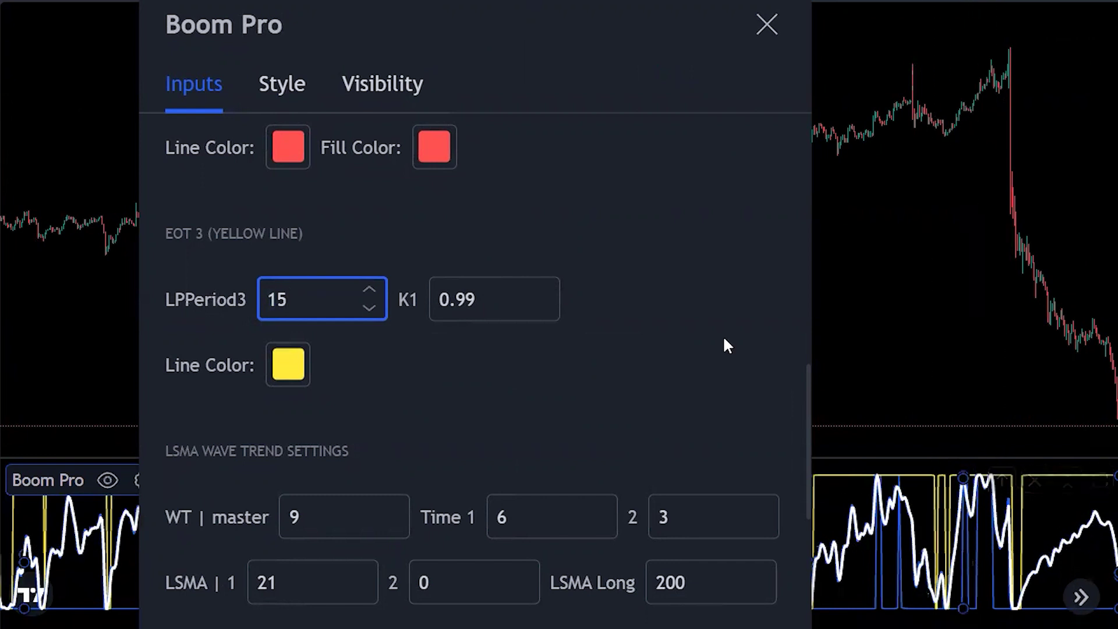
{"action": "left_click_drag", "start_coordinate": [631, 47], "coordinate": [727, 0]}
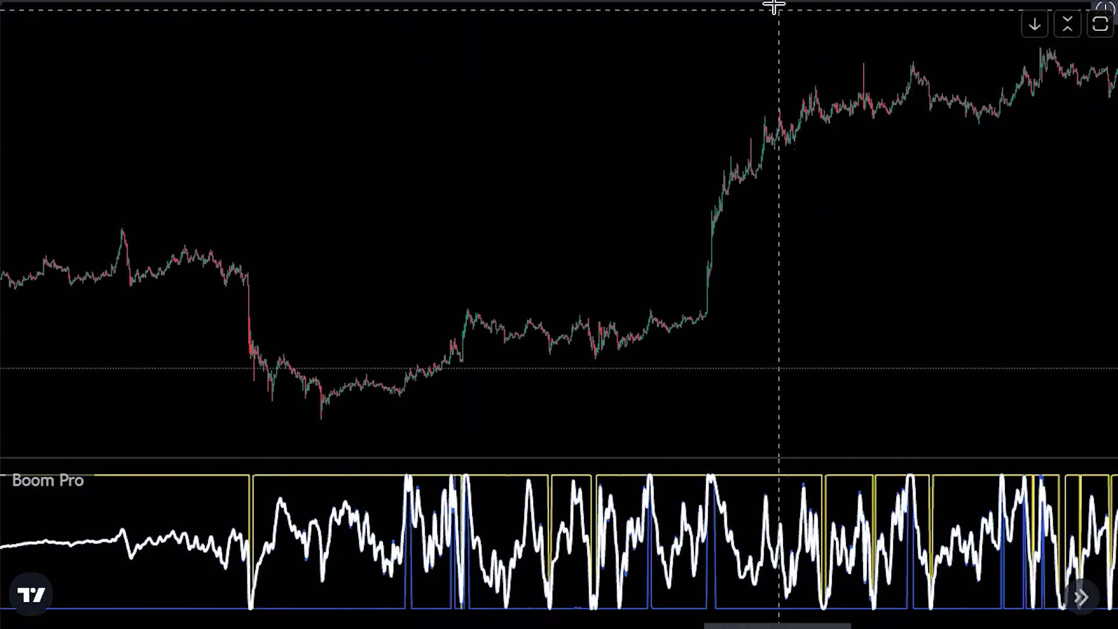
- Search the indicators for "ema" and add Moving Average Exponential to the chart
{"action": "key", "text": "slash"}
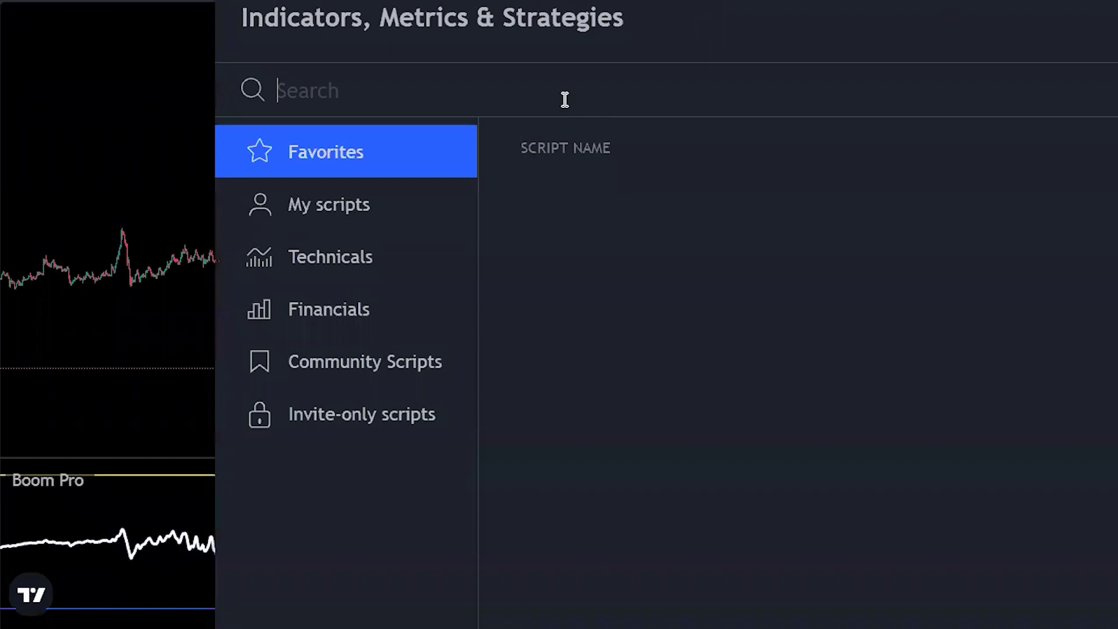
{"action": "type", "text": "ema"}
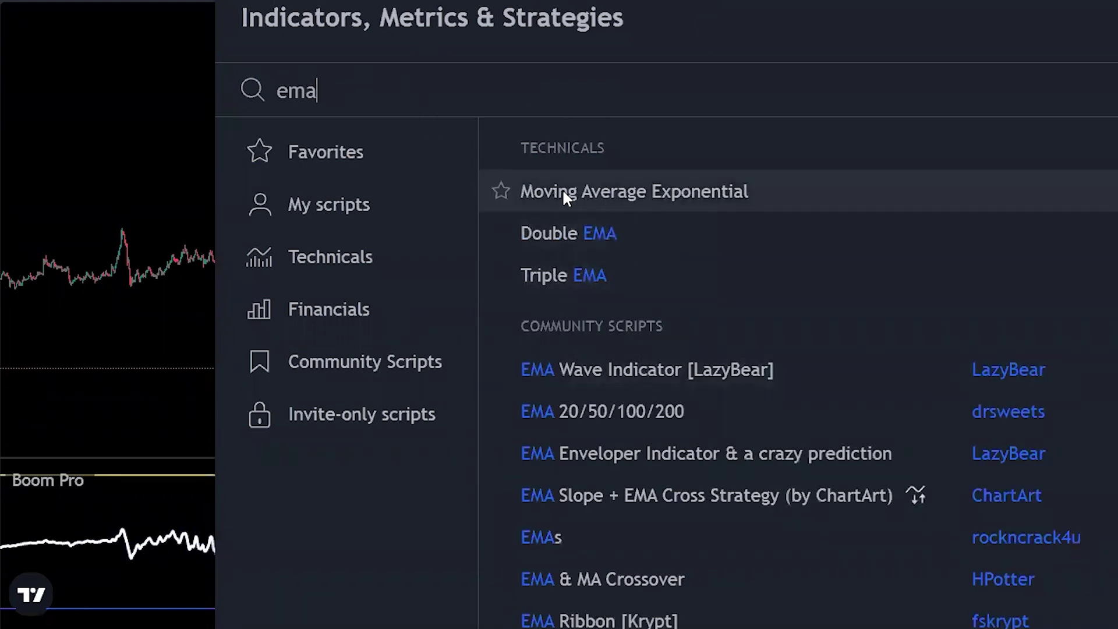
{"action": "left_click", "coordinate": [704, 185]}
{"action": "key", "text": "Escape"}
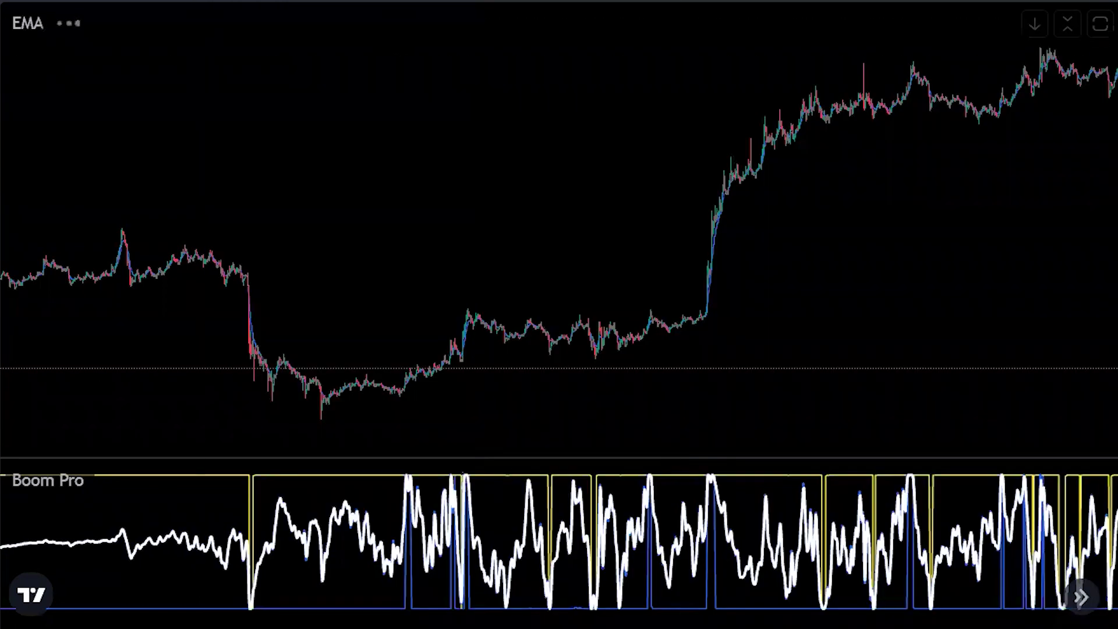
- Style the EMA line in yellow with the third thickness option
{"action": "mouse_move", "coordinate": [36, 28]}
{"action": "left_click", "coordinate": [102, 23]}
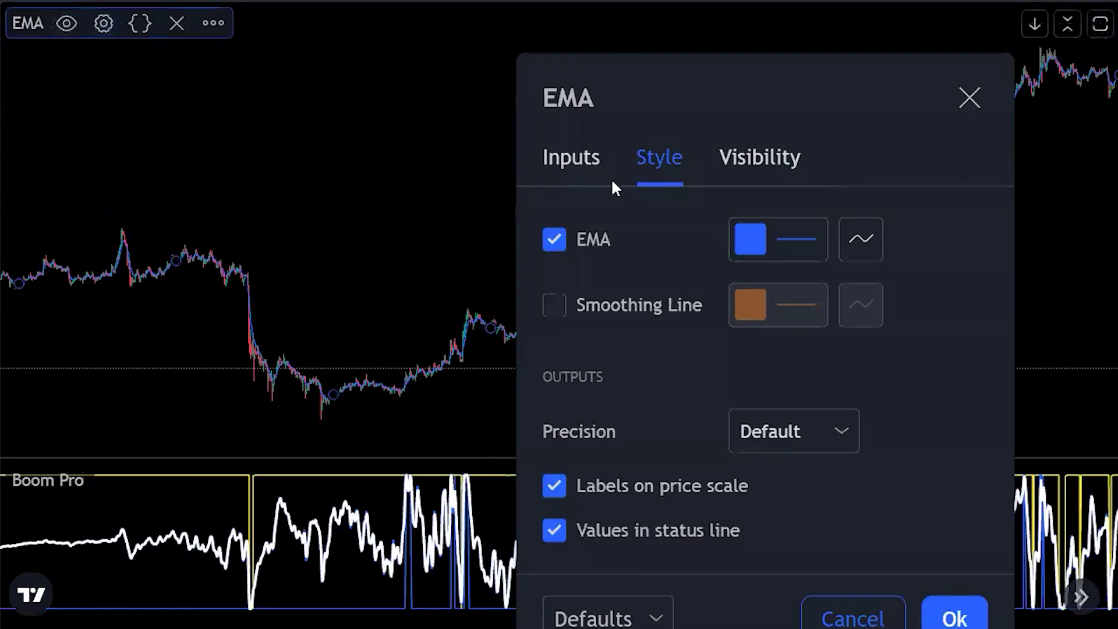
{"action": "left_click_drag", "start_coordinate": [825, 92], "coordinate": [502, 0]}
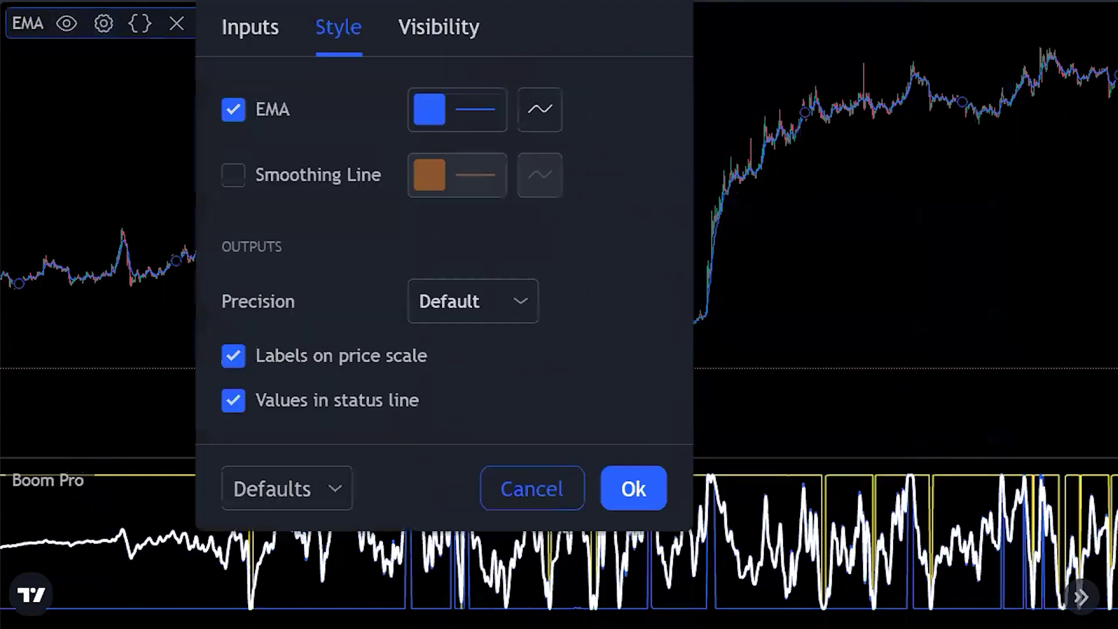
{"action": "left_click", "coordinate": [457, 104]}
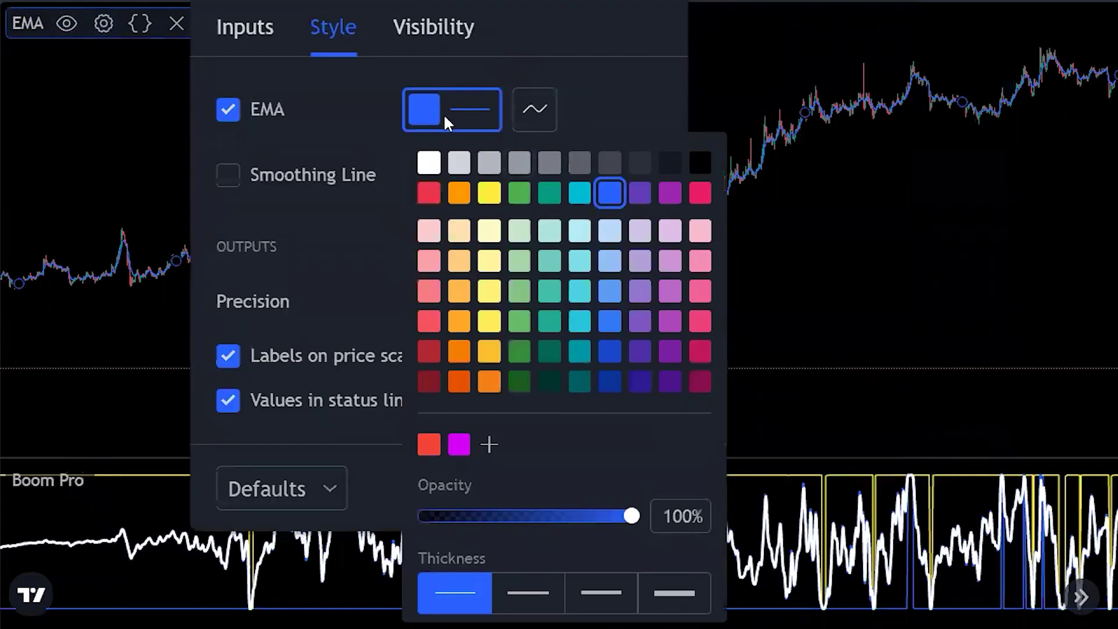
{"action": "left_click", "coordinate": [600, 590]}
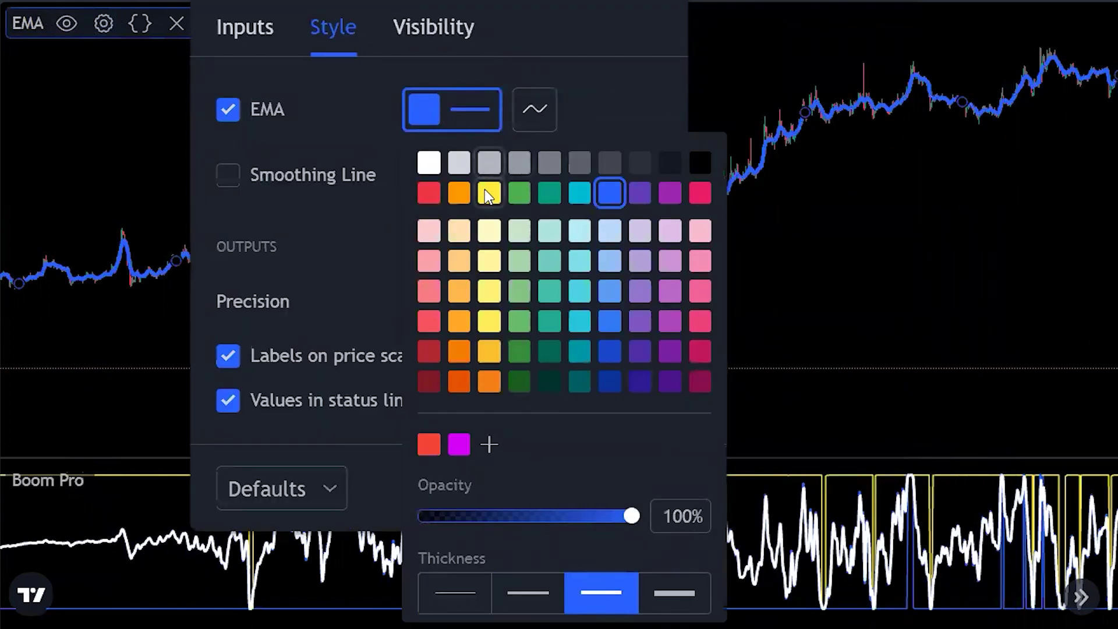
{"action": "left_click", "coordinate": [489, 193]}
{"action": "left_click", "coordinate": [547, 23]}
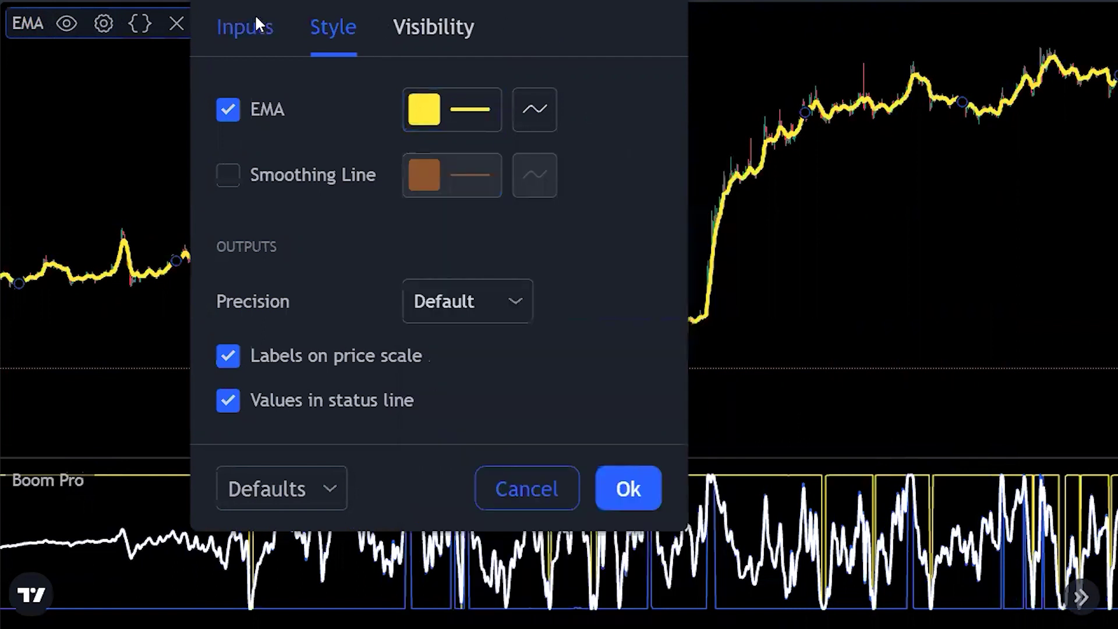
- Set the EMA length to 297 and apply the settings
{"action": "left_click", "coordinate": [258, 24]}
{"action": "left_click", "coordinate": [362, 227]}
{"action": "key", "text": "BackSpace"}
{"action": "type", "text": "29"}
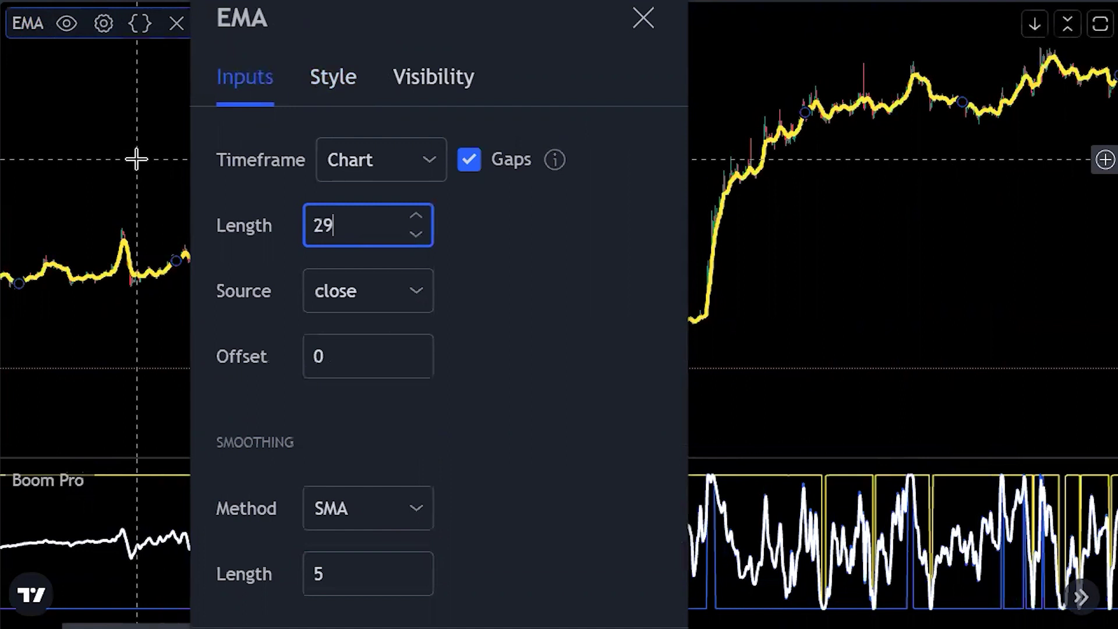
{"action": "type", "text": "7"}
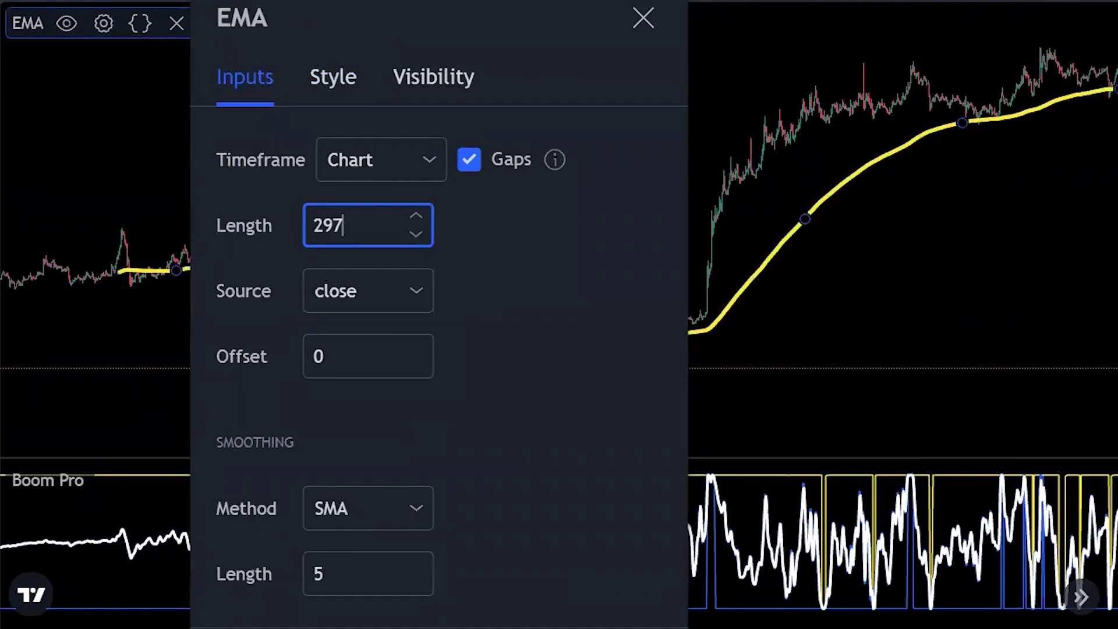
{"action": "key", "text": "Return"}
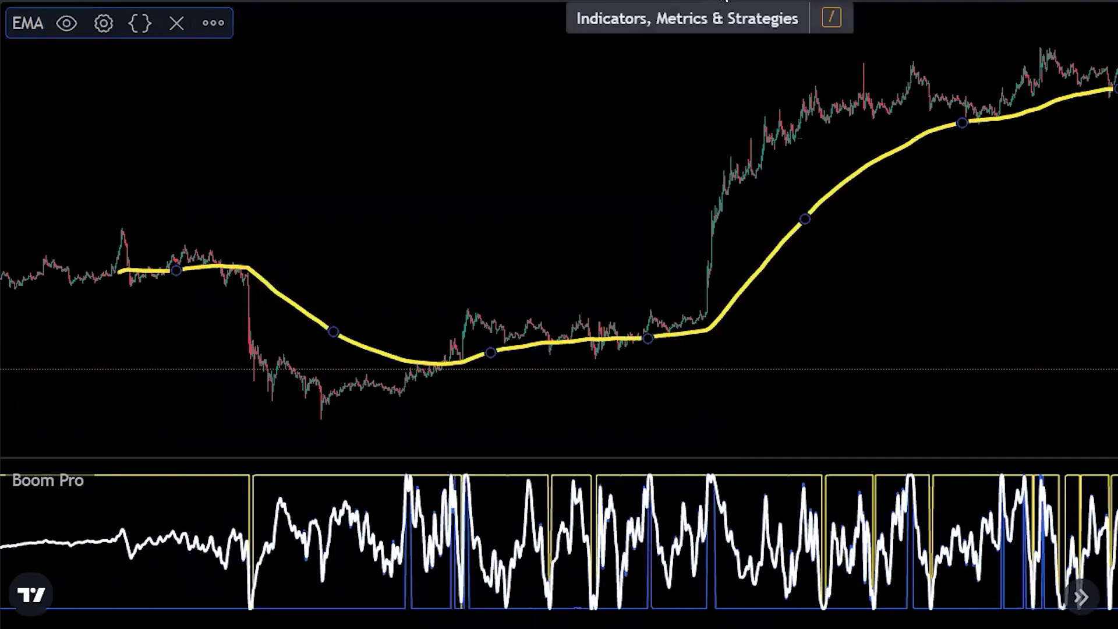
- Search the indicators for "rsi" and add Relative Strength Index to the chart
{"action": "left_click", "coordinate": [699, 2]}
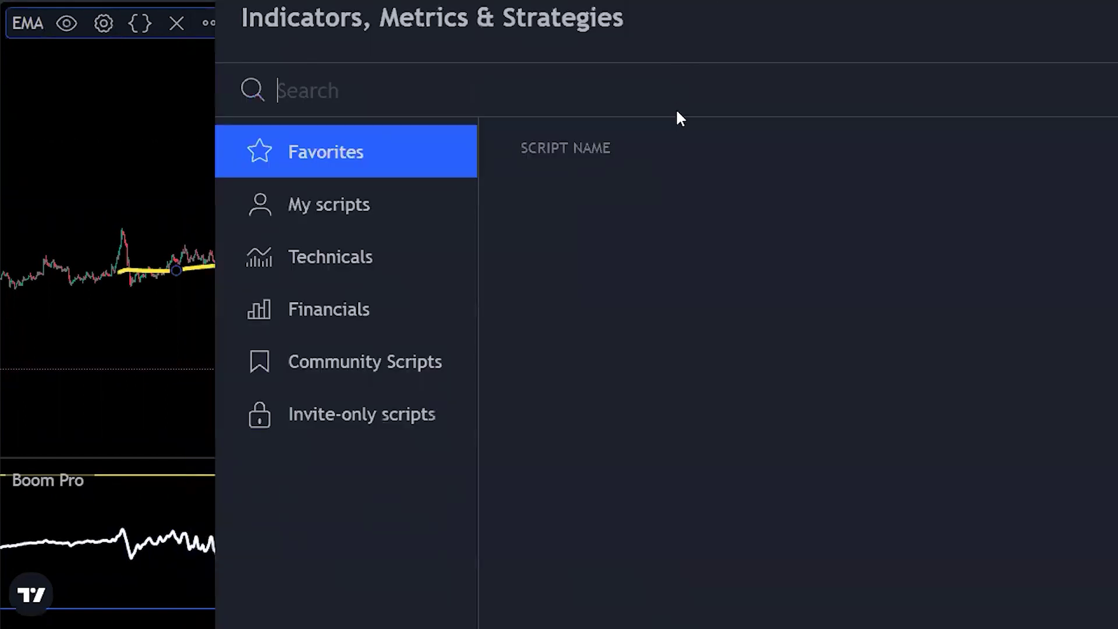
{"action": "type", "text": "rsoi"}
{"action": "key", "text": "BackSpace"}
{"action": "key", "text": "BackSpace"}
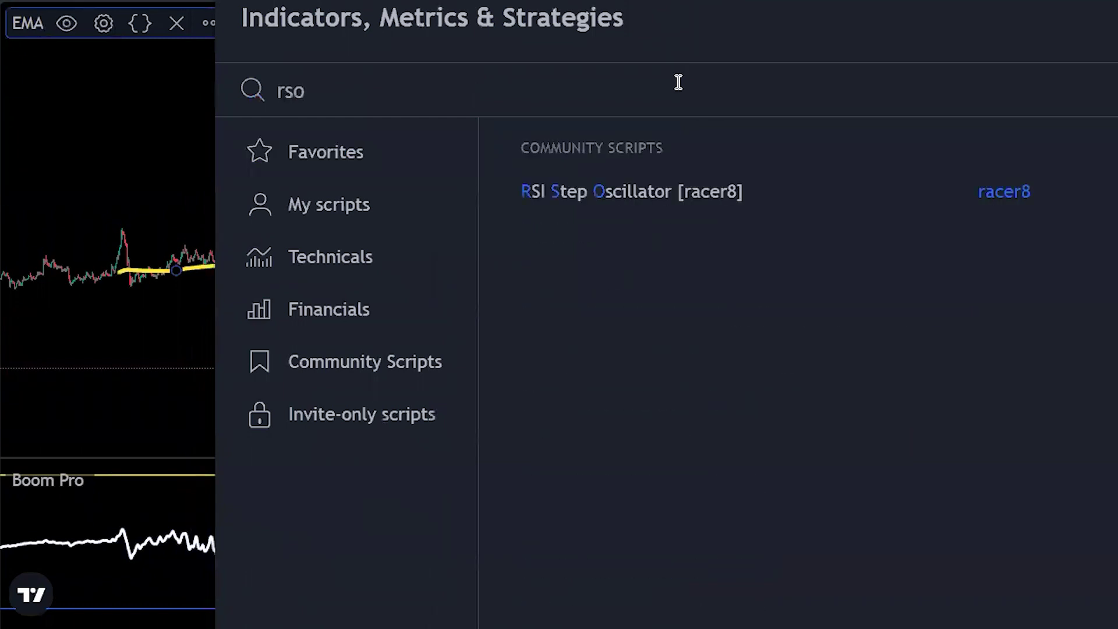
{"action": "type", "text": "i"}
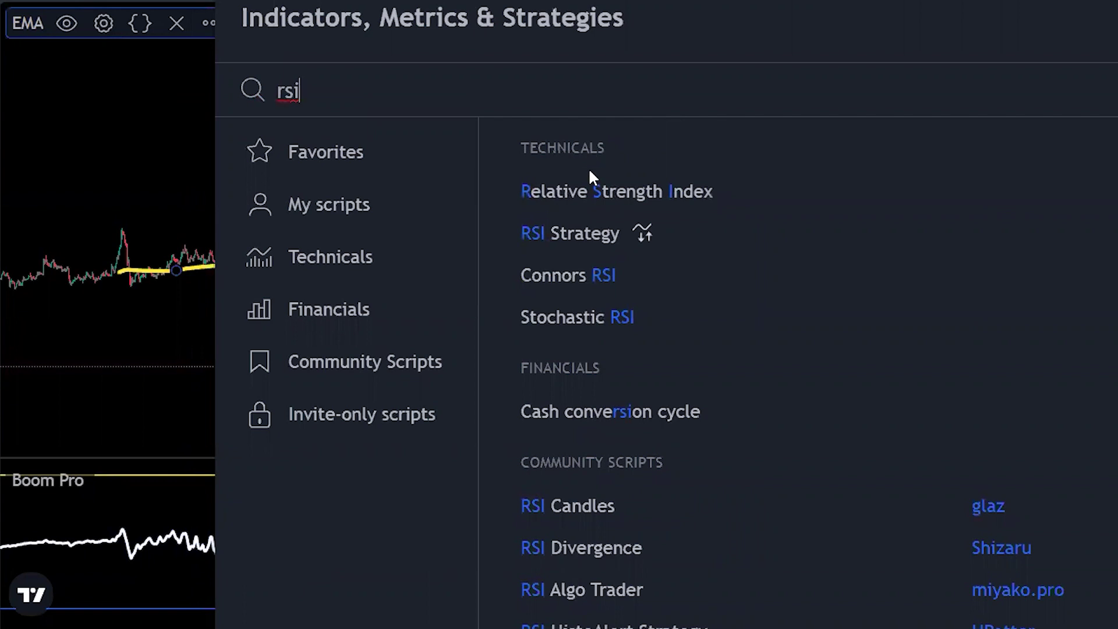
{"action": "left_click", "coordinate": [603, 192]}
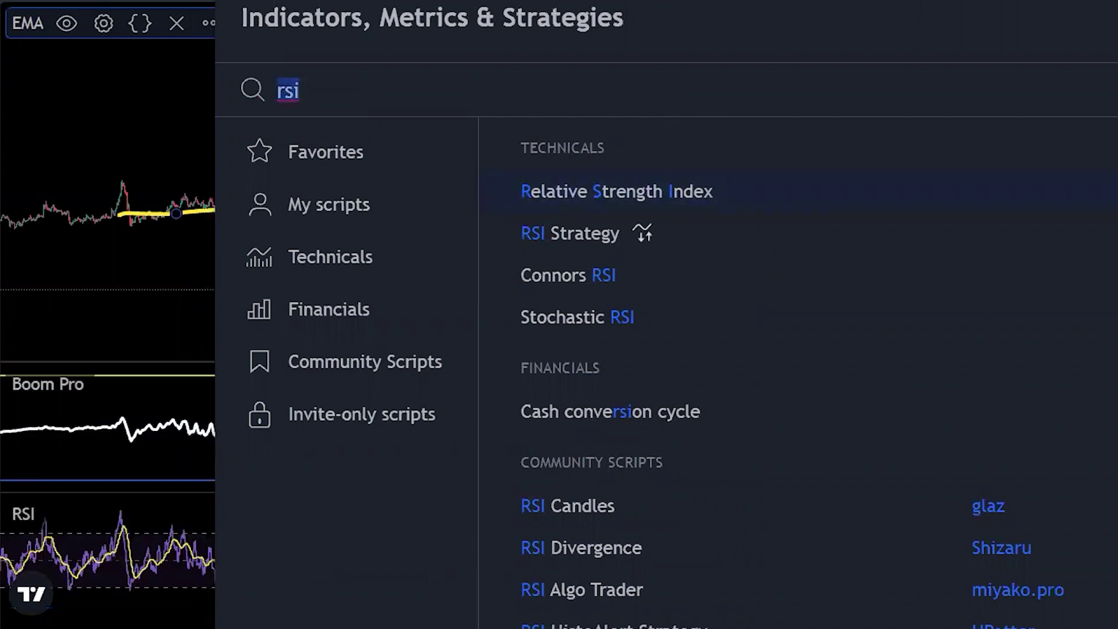
{"action": "key", "text": "Escape"}
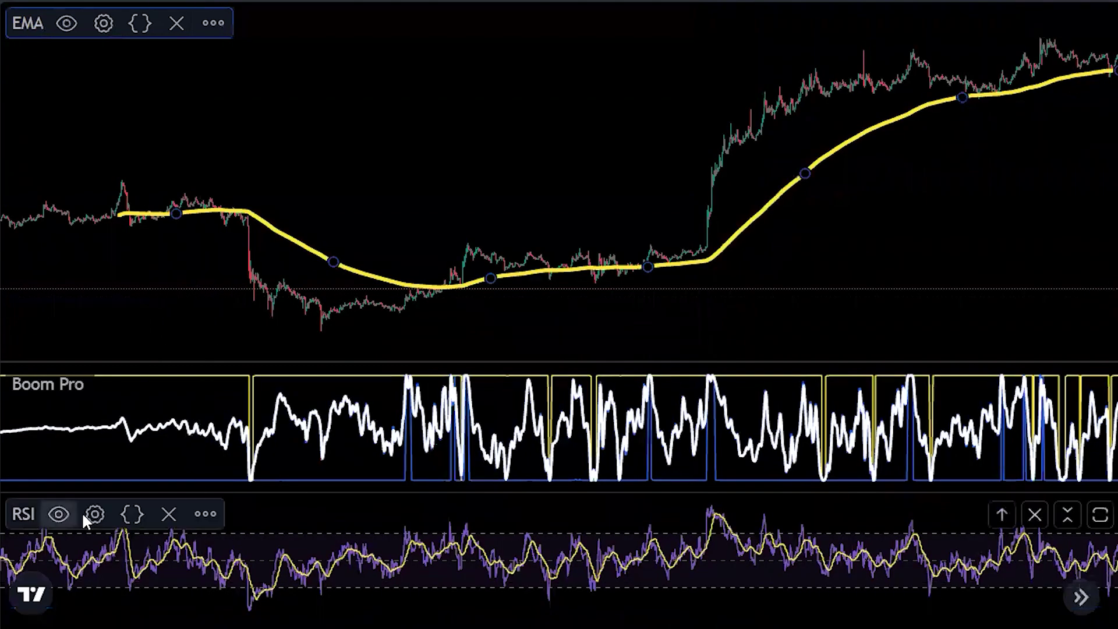
- Hide the RSI-based MA line in the RSI indicator's style settings
{"action": "left_click", "coordinate": [89, 513]}
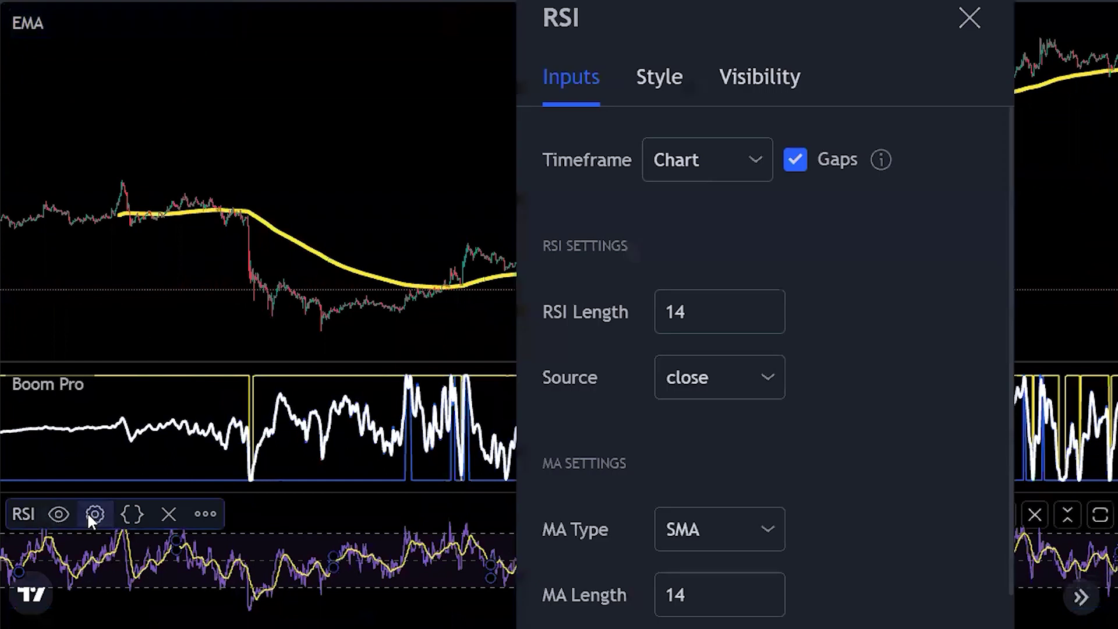
{"action": "left_click", "coordinate": [674, 73]}
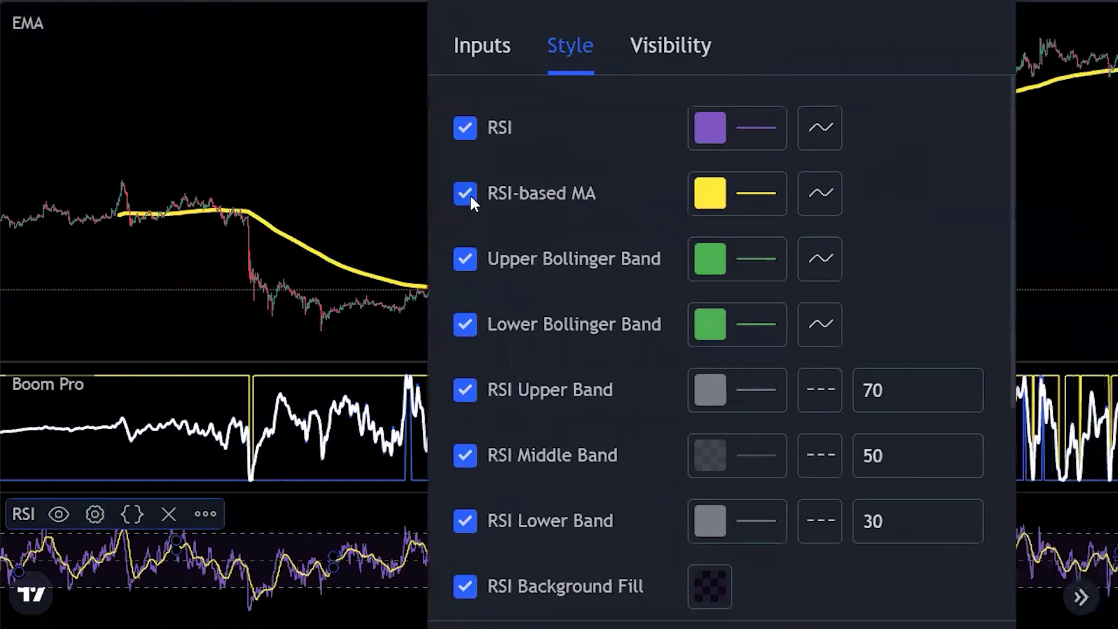
{"action": "left_click", "coordinate": [466, 195]}
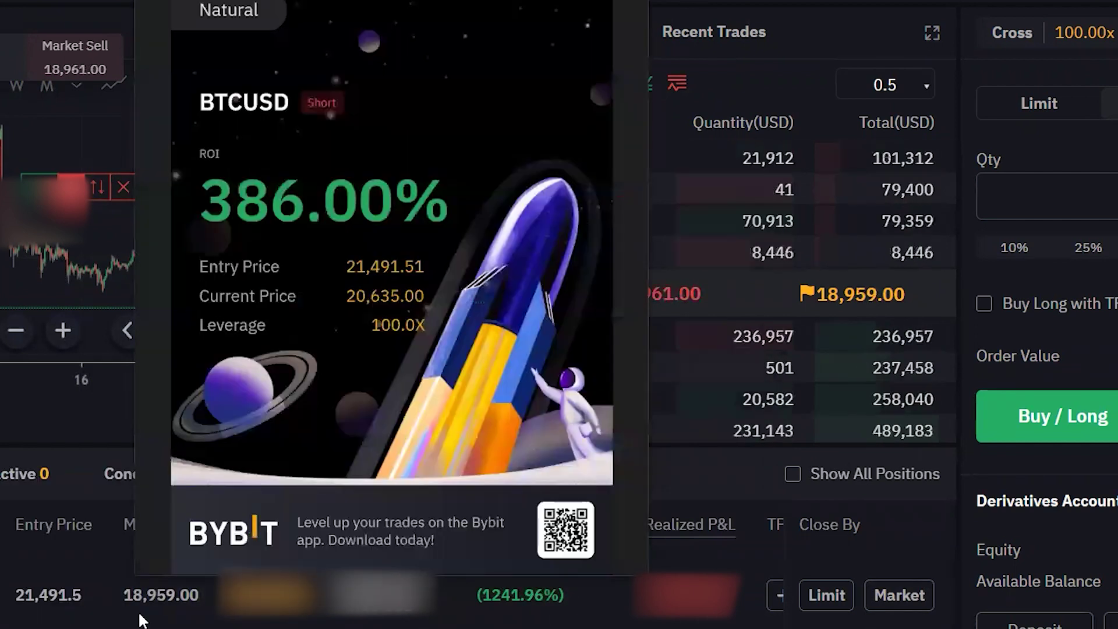
- Bring up the BTCUSD short trade images and Screenshot_1.png over the Bybit trading page
{"action": "mouse_move", "coordinate": [140, 620]}
{"action": "left_click", "coordinate": [238, 542]}
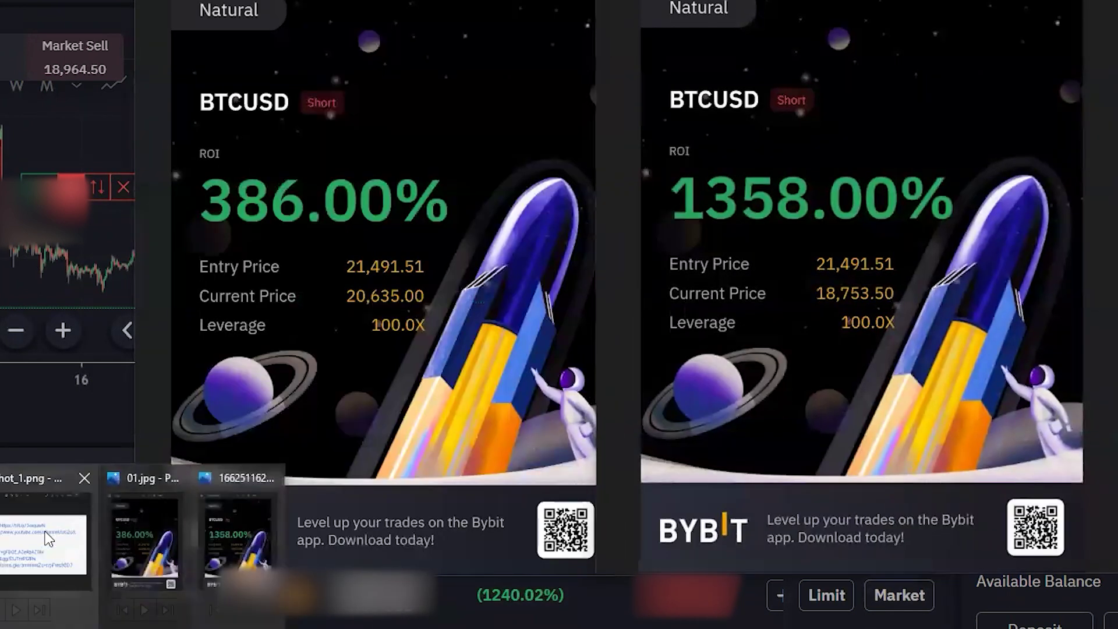
{"action": "left_click", "coordinate": [48, 539]}
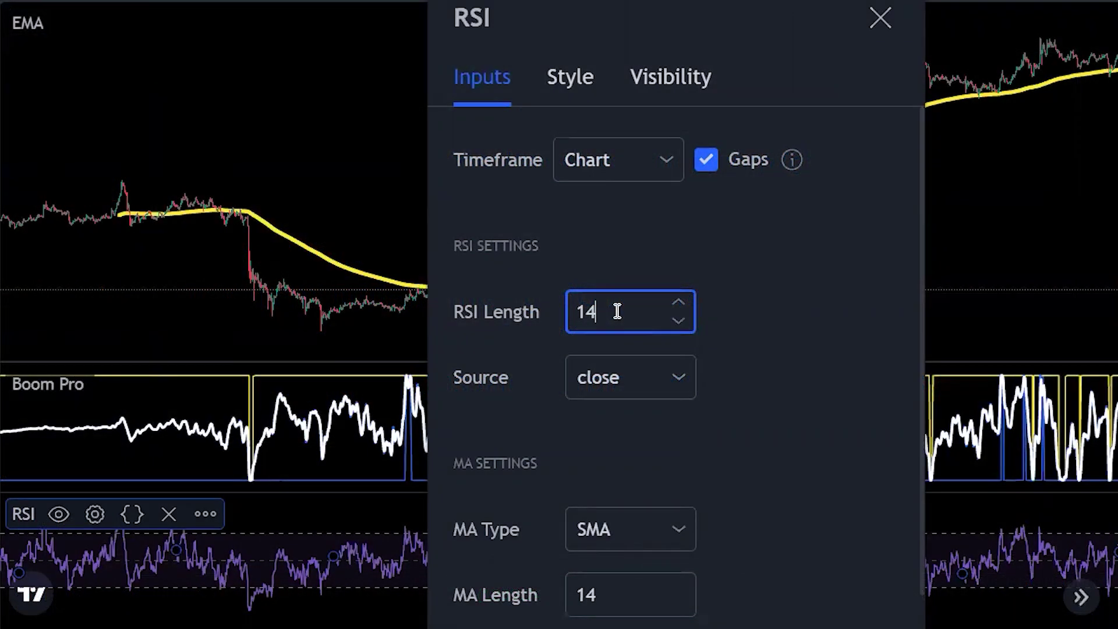
- Set the RSI length to 16 in the indicator's inputs
{"action": "left_click_drag", "start_coordinate": [617, 312], "coordinate": [495, 305]}
{"action": "type", "text": "16"}
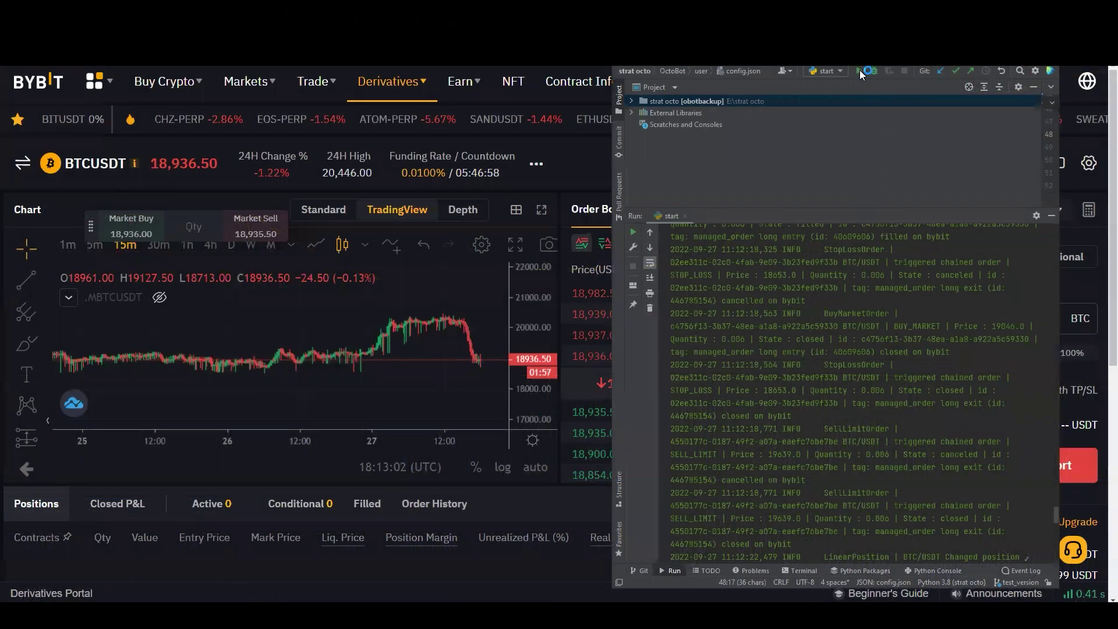
- Run the start script of the OctoBot project beside the Bybit trading page
{"action": "left_click", "coordinate": [860, 70]}
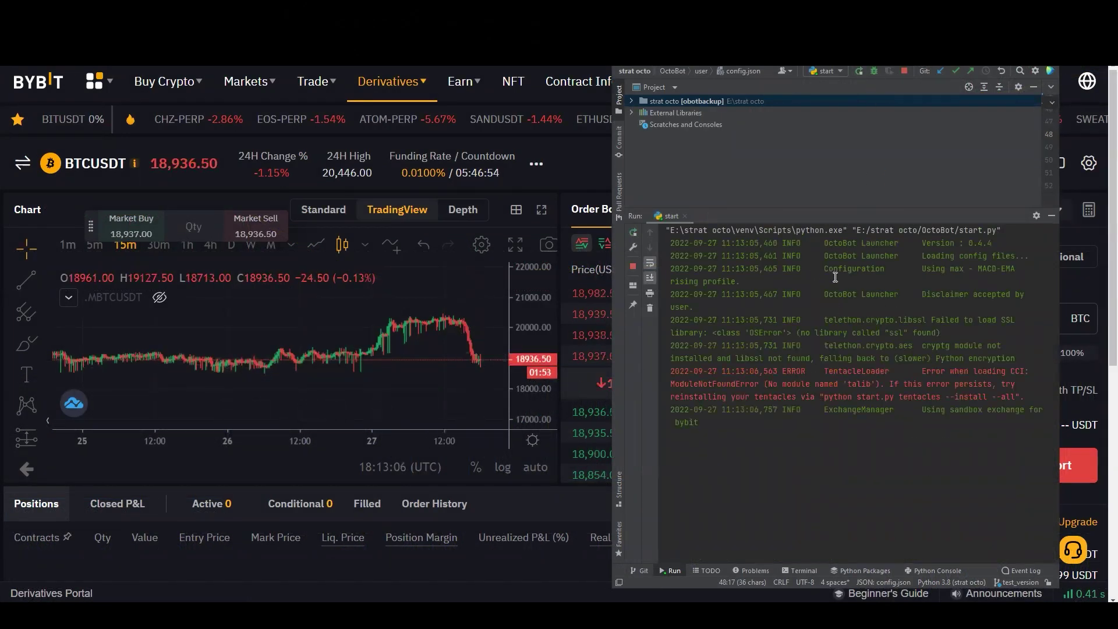
{"action": "left_click", "coordinate": [457, 369]}
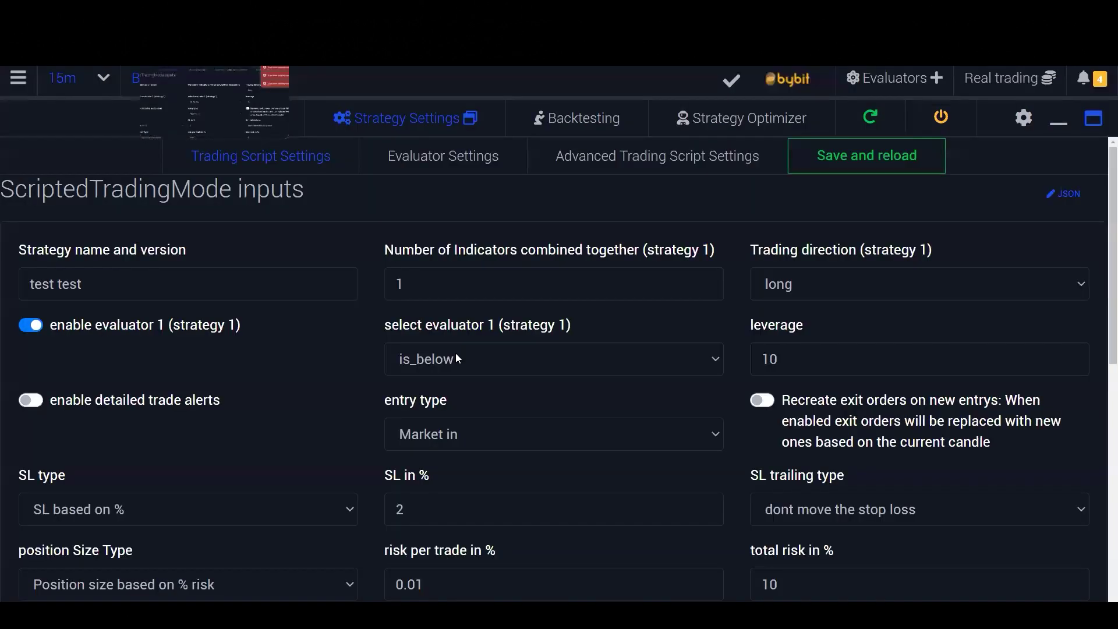
- Review the strategy's trading script settings, from stop loss, position size and take profit down to the RSI data source options
{"action": "scroll", "coordinate": [381, 351], "scroll_direction": "down", "scroll_amount": 2}
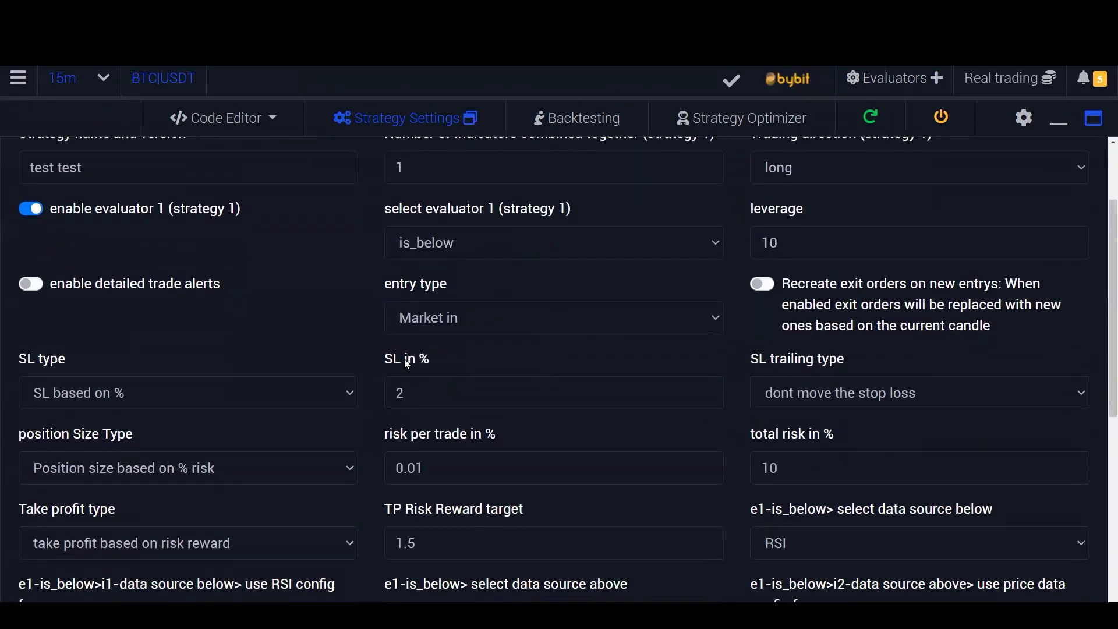
{"action": "scroll", "coordinate": [407, 365], "scroll_direction": "down", "scroll_amount": 1}
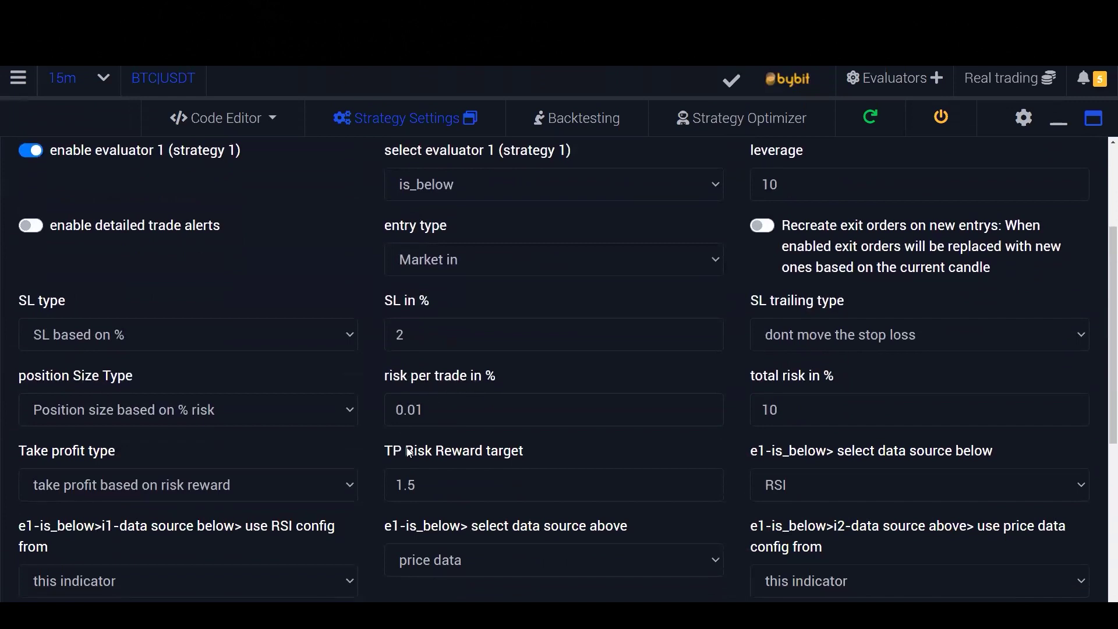
{"action": "scroll", "coordinate": [469, 448], "scroll_direction": "down", "scroll_amount": 5}
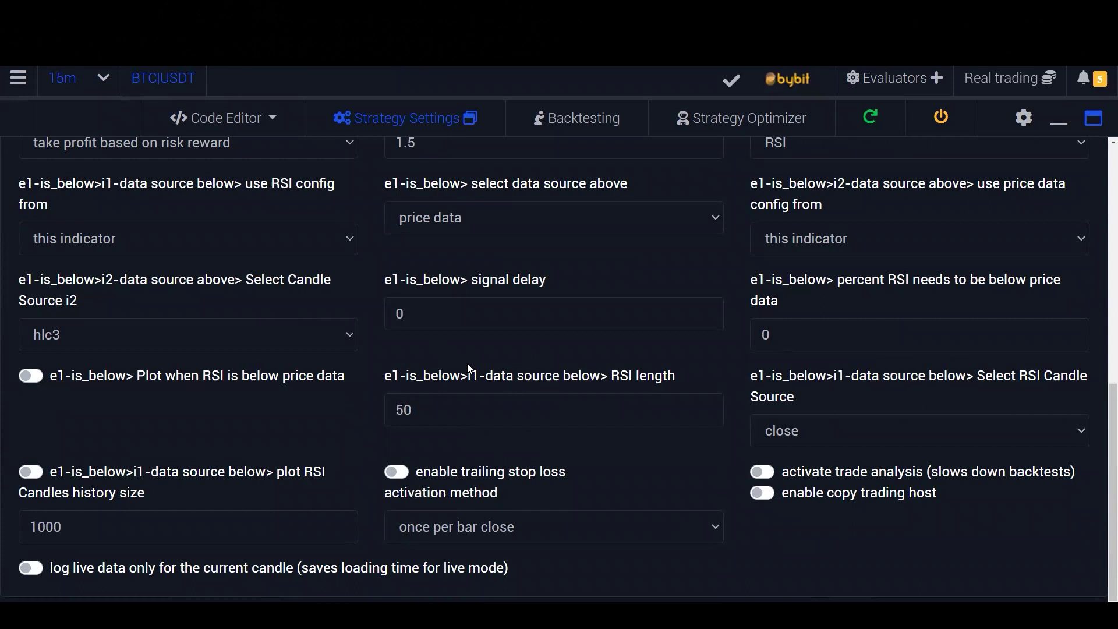
{"action": "scroll", "coordinate": [467, 363], "scroll_direction": "up", "scroll_amount": 10}
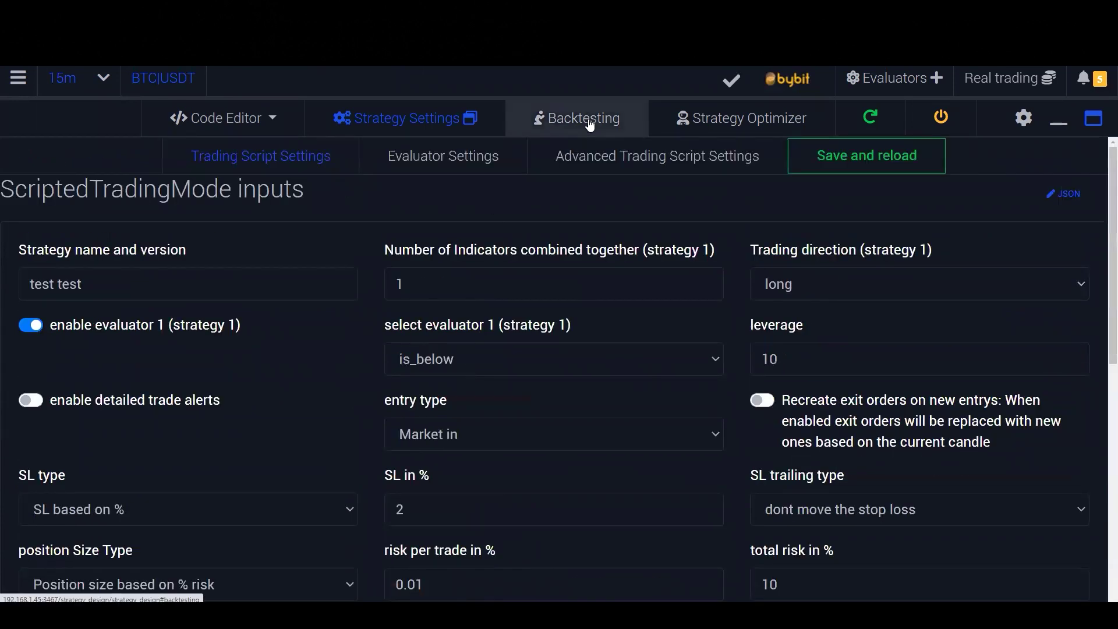
- Open the backtesting overview, show the full run information columns and clear the search filter on the results
{"action": "left_click", "coordinate": [590, 121]}
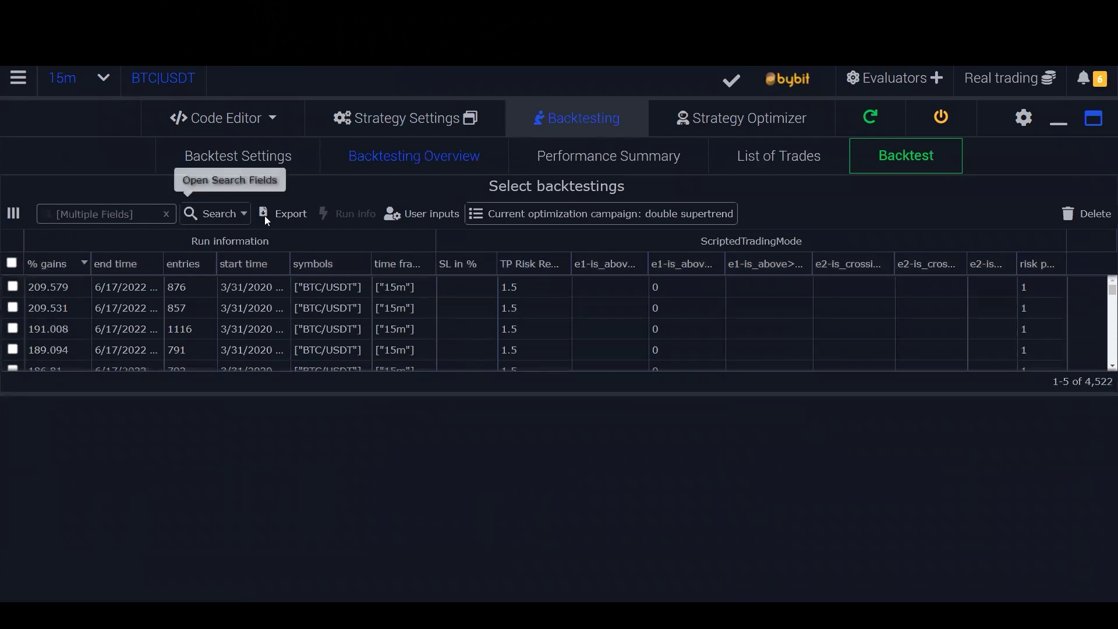
{"action": "left_click", "coordinate": [347, 217]}
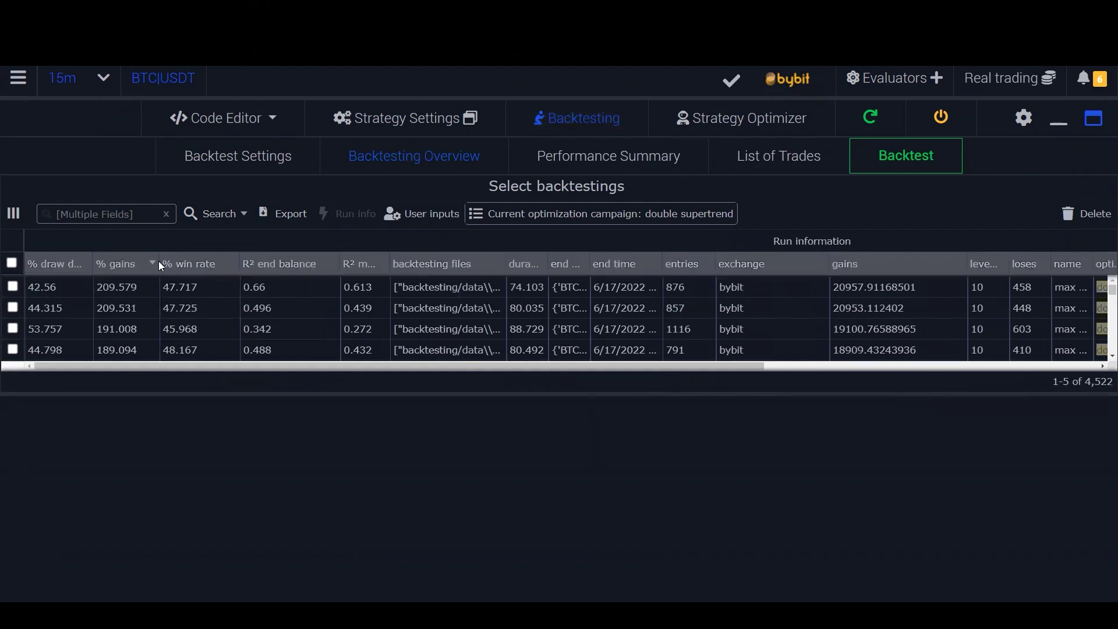
{"action": "left_click", "coordinate": [168, 217]}
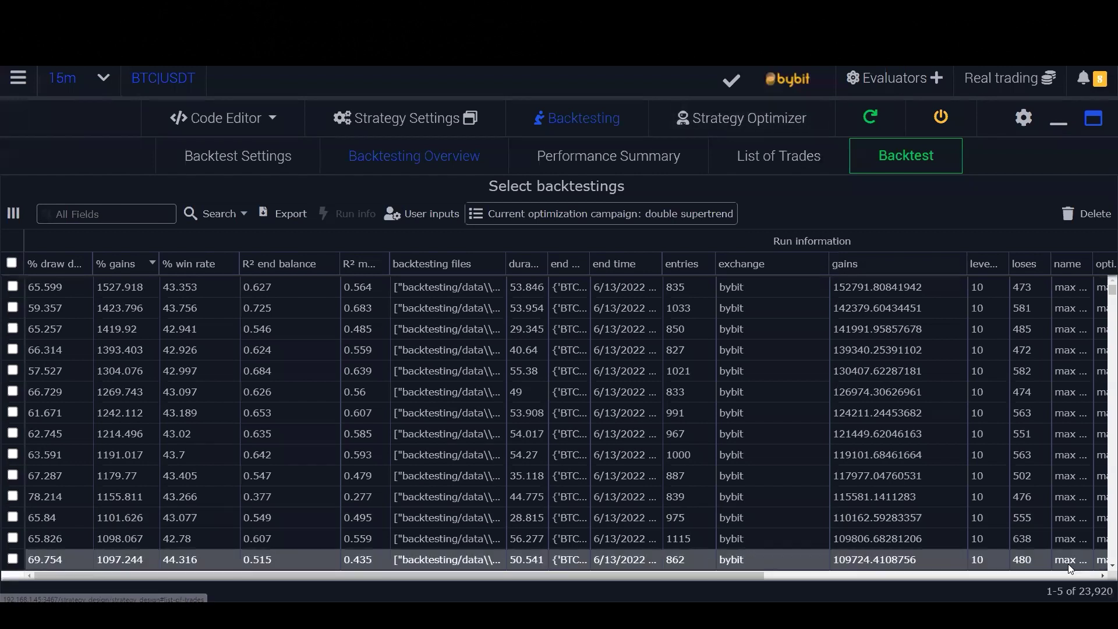
- Look through the strategy optimizer's settings and run queue, and return through backtesting to the strategy settings
{"action": "left_click", "coordinate": [741, 119]}
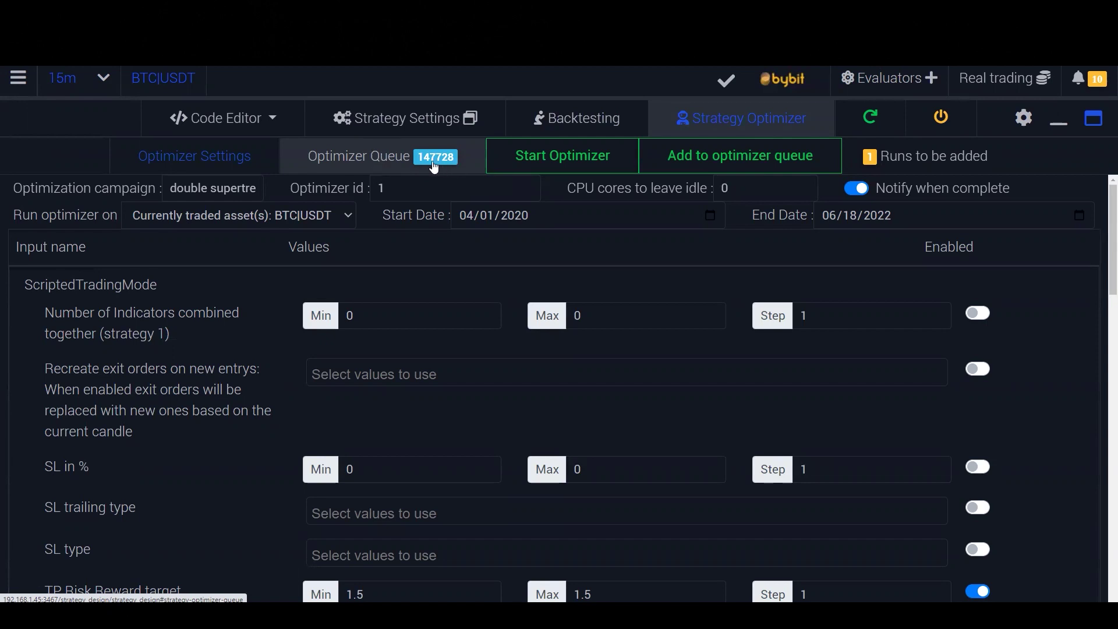
{"action": "left_click", "coordinate": [416, 165]}
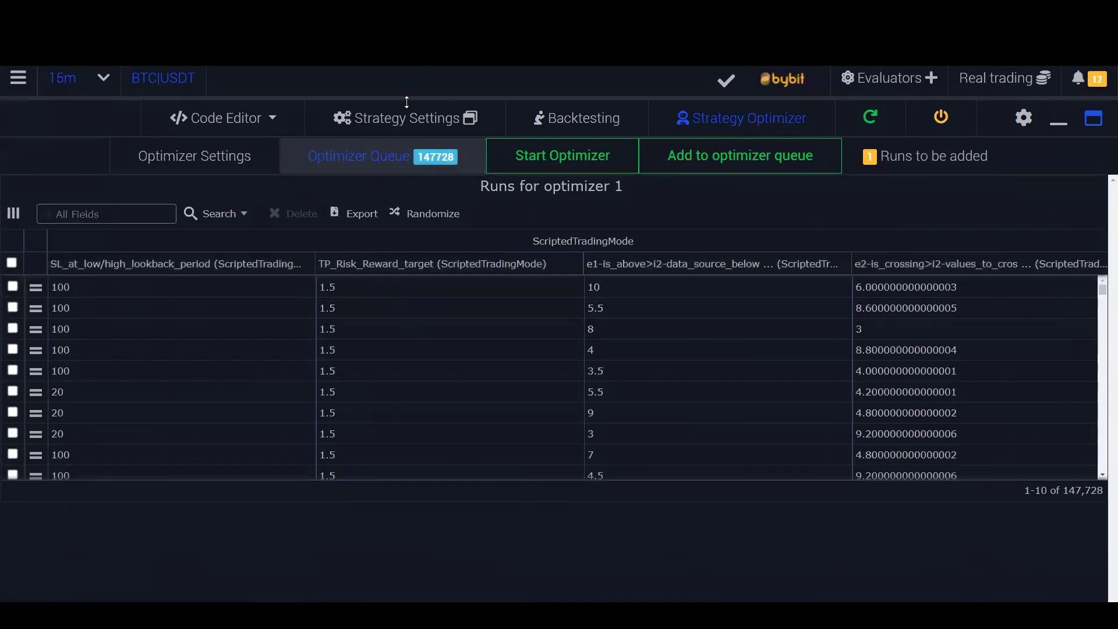
{"action": "left_click", "coordinate": [574, 119]}
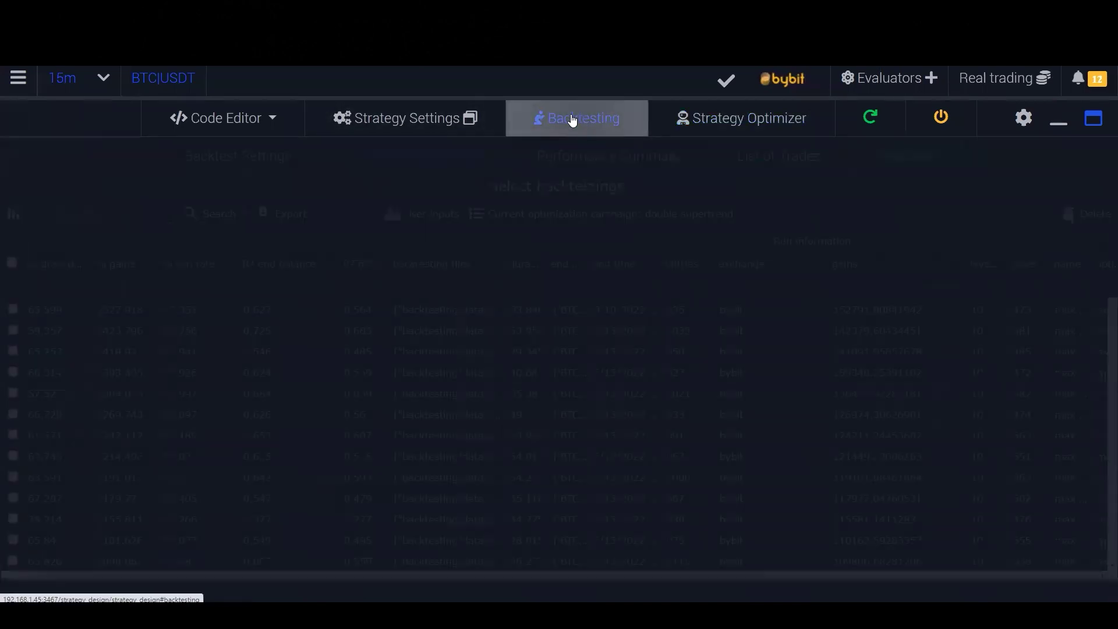
{"action": "left_click", "coordinate": [398, 121]}
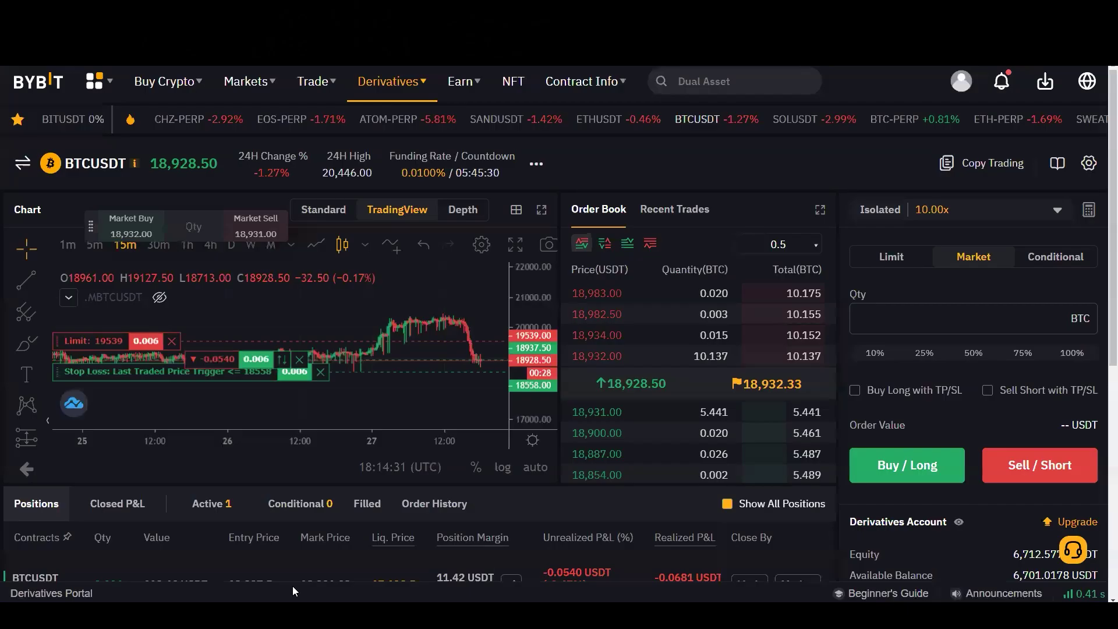
- View the list of links in Screenshot_1.png over the Bybit page and minimize the image
{"action": "mouse_move", "coordinate": [293, 589]}
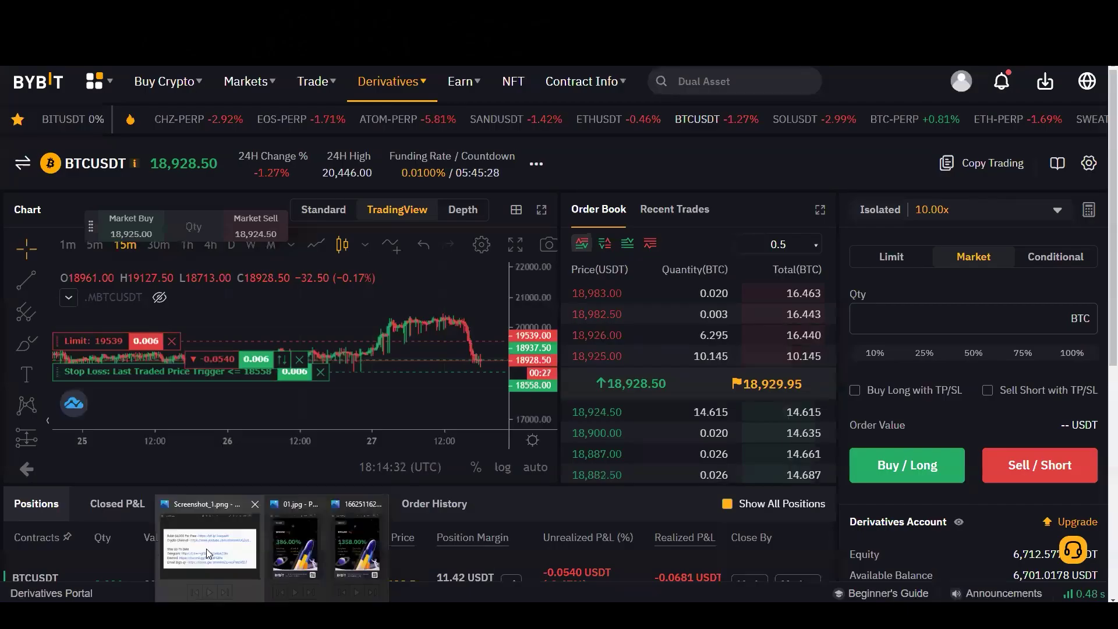
{"action": "left_click", "coordinate": [206, 549]}
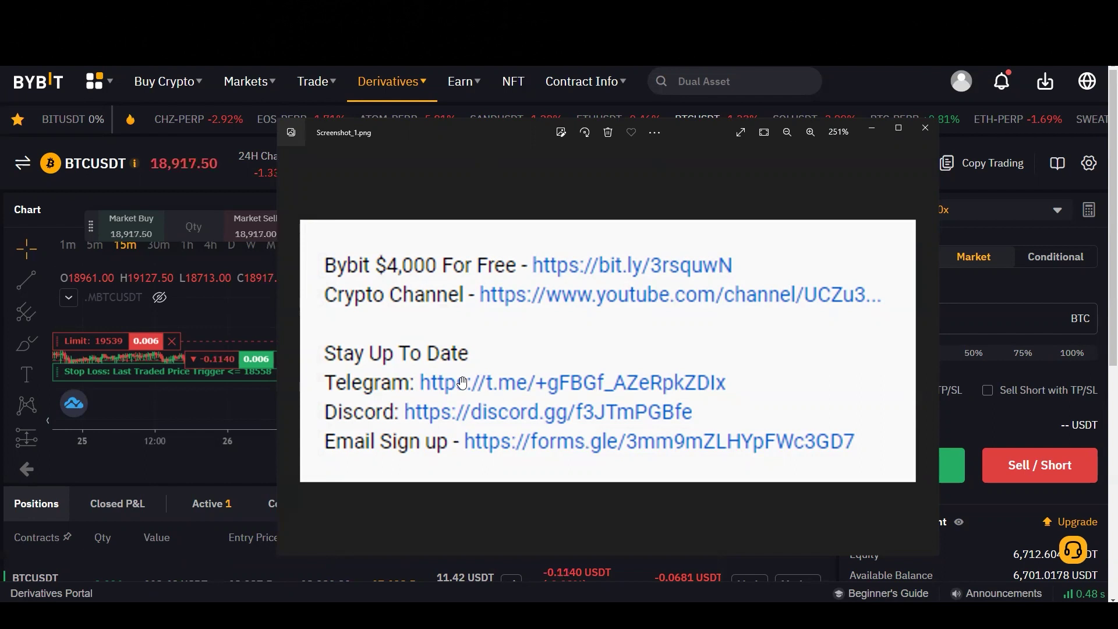
{"action": "left_click", "coordinate": [880, 128]}
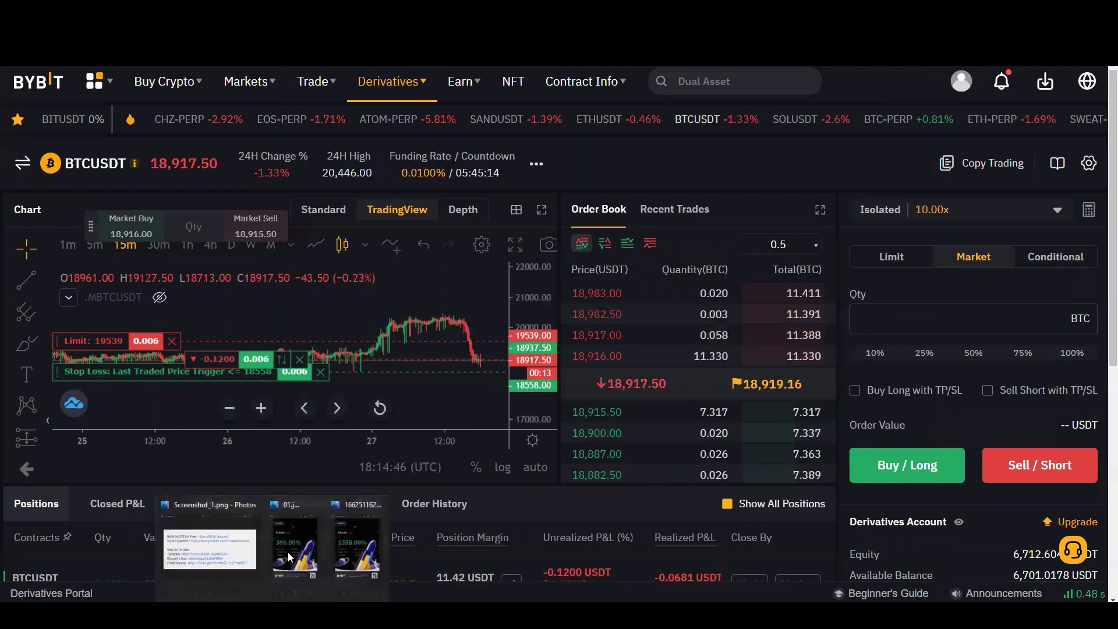
- Compare the BTCUSD short ROI images side by side, leaf to the next one from 01.jpg, and minimize both windows
{"action": "left_click", "coordinate": [290, 557]}
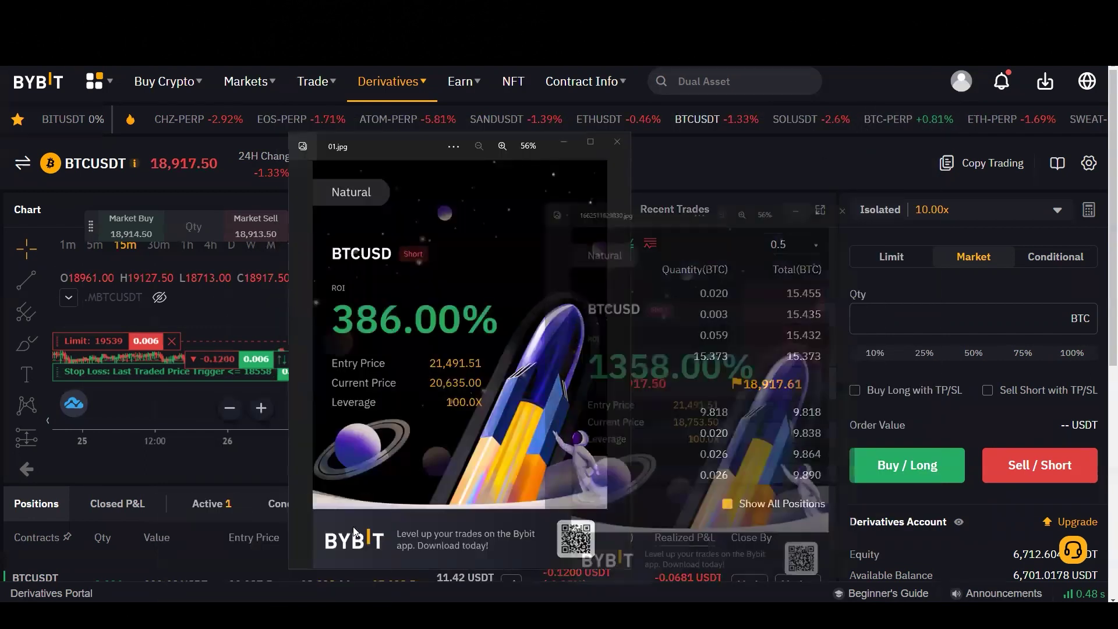
{"action": "left_click", "coordinate": [325, 372]}
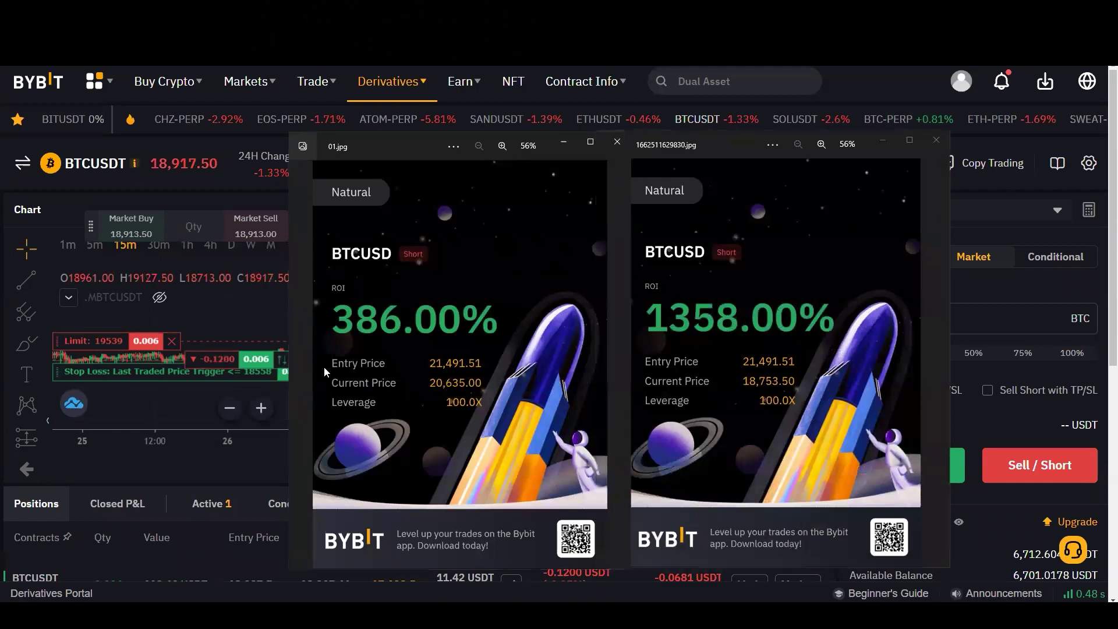
{"action": "left_click", "coordinate": [610, 325]}
{"action": "left_click", "coordinate": [608, 333]}
{"action": "left_click", "coordinate": [615, 364]}
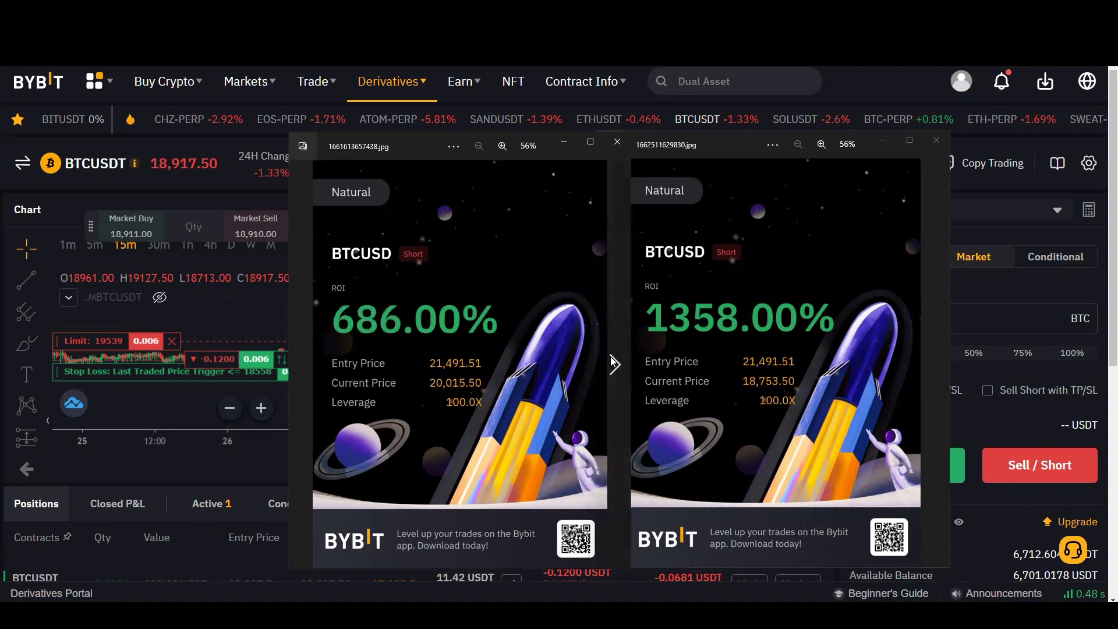
{"action": "left_click", "coordinate": [565, 144]}
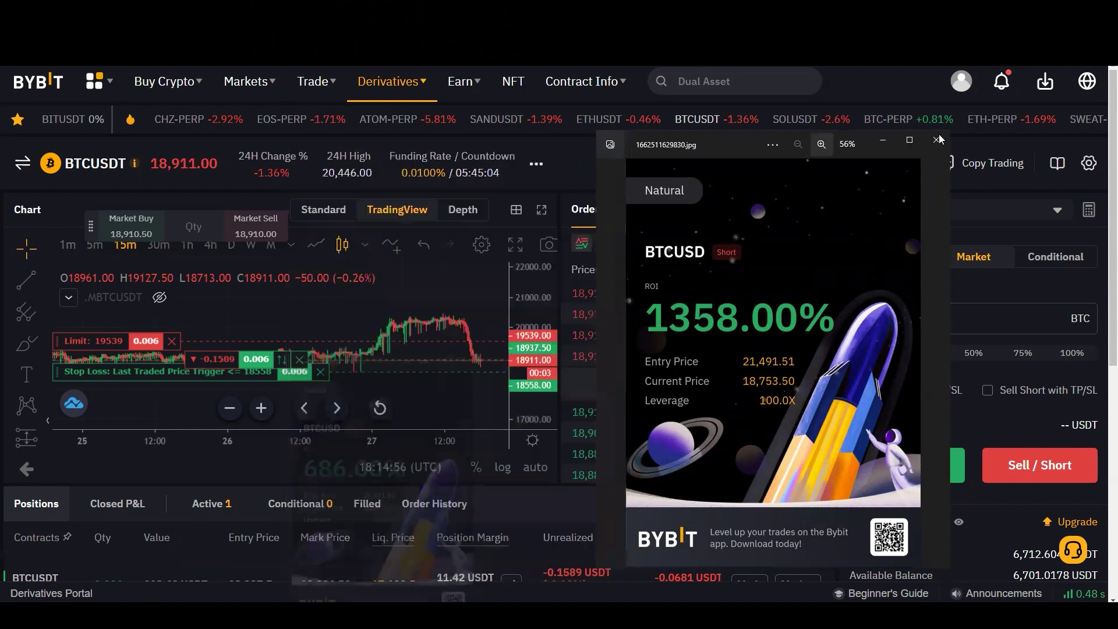
{"action": "left_click", "coordinate": [876, 144]}
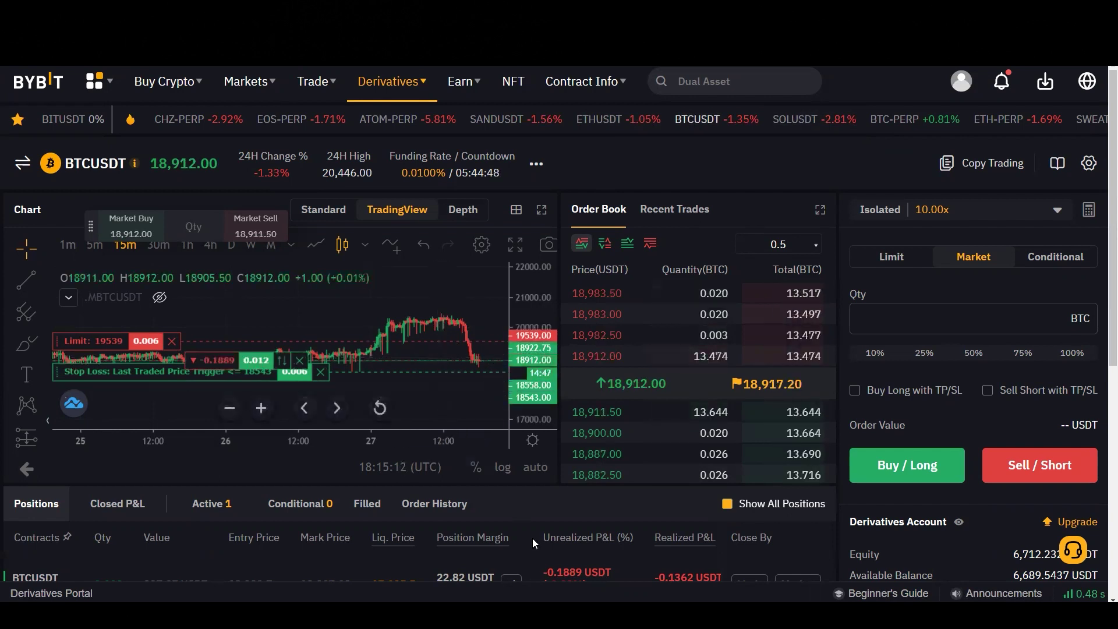
{"action": "scroll", "coordinate": [532, 539], "scroll_direction": "down", "scroll_amount": 2}
{"action": "scroll", "coordinate": [466, 495], "scroll_direction": "up", "scroll_amount": 2}
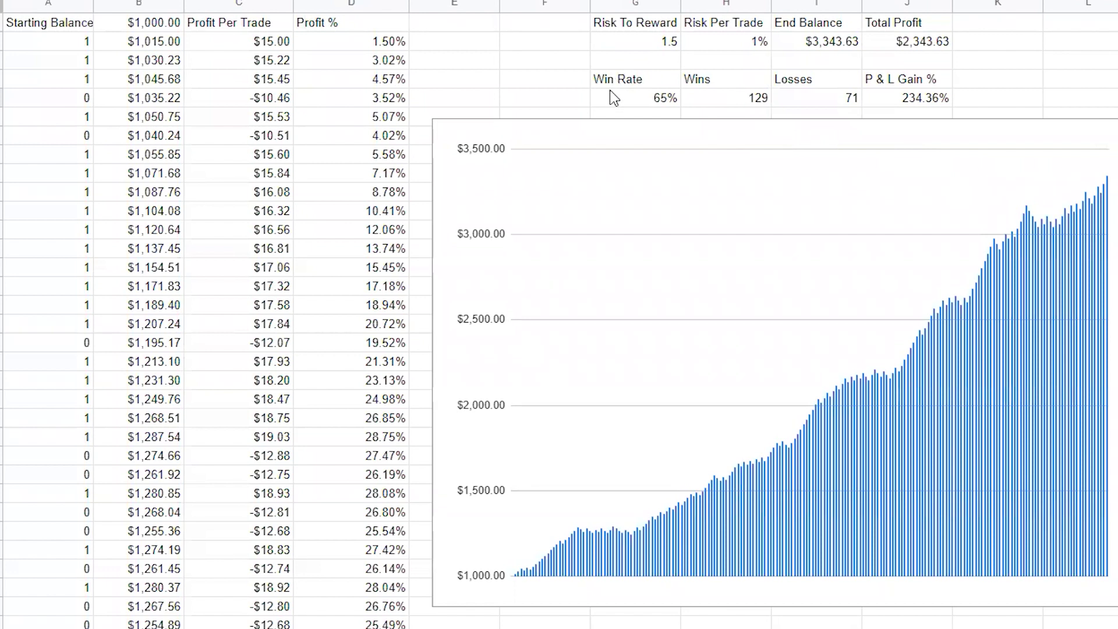
- Examine the win rate, wins and losses cells in the backtest results spreadsheet
{"action": "left_click", "coordinate": [610, 97]}
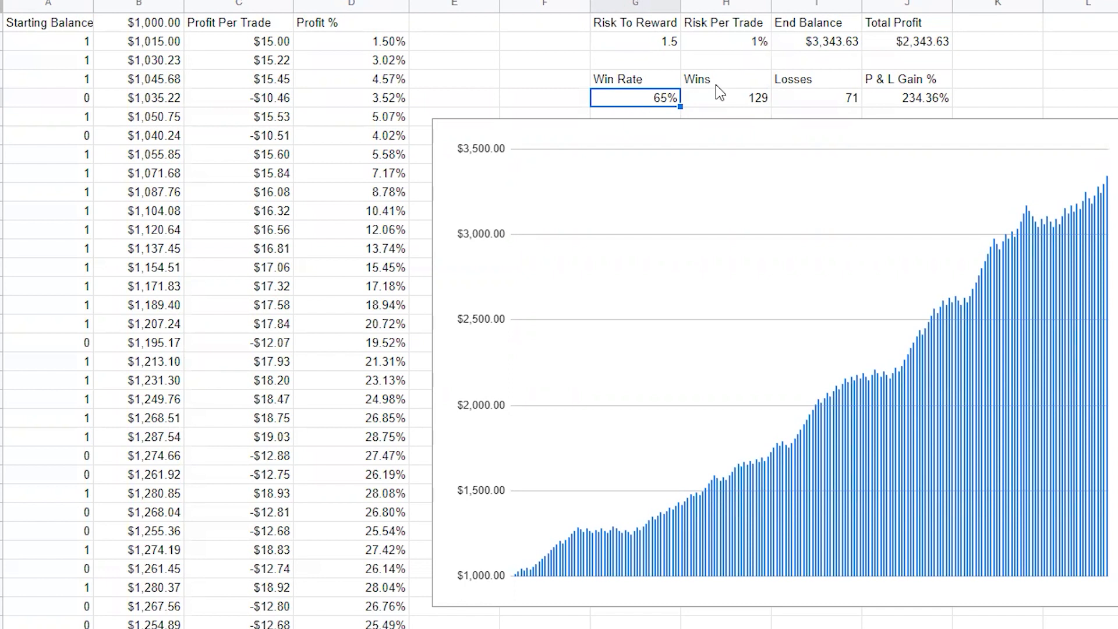
{"action": "left_click", "coordinate": [719, 102]}
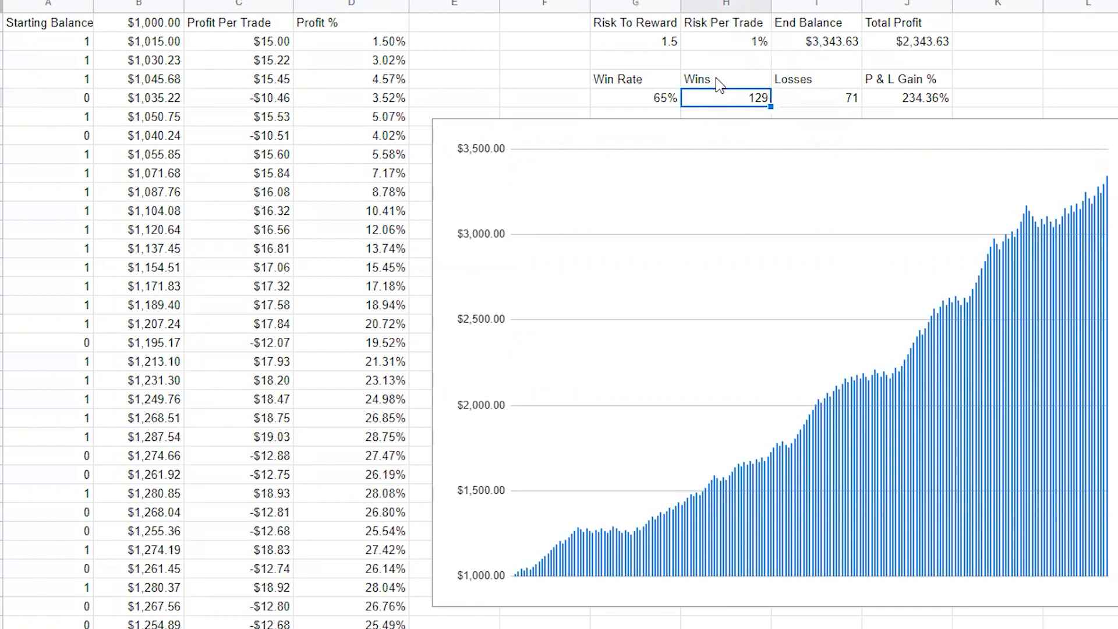
{"action": "left_click", "coordinate": [820, 99]}
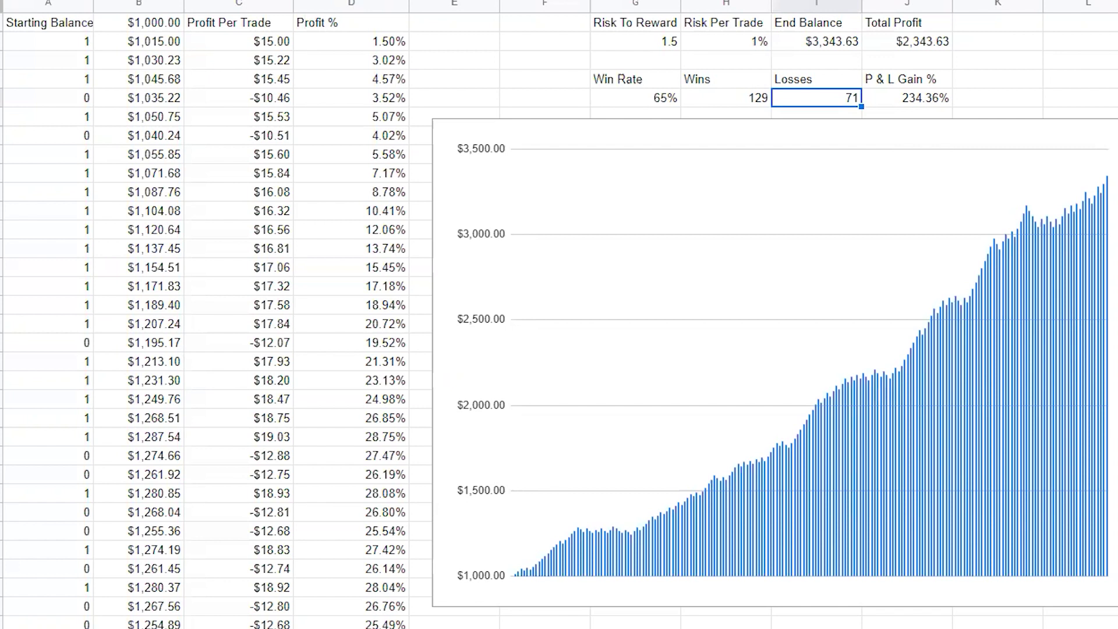
- Enlarge the links in Screenshot_1.png to read them and minimize the image to return to the spreadsheet
{"action": "scroll", "coordinate": [556, 330], "scroll_direction": "up", "scroll_amount": 5}
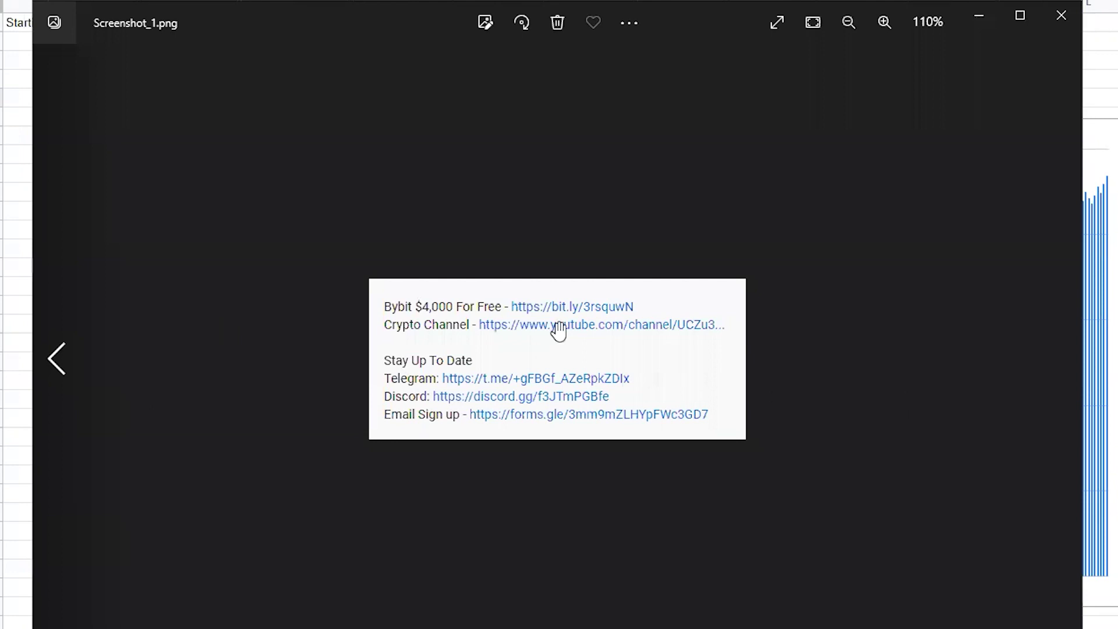
{"action": "scroll", "coordinate": [559, 331], "scroll_direction": "up", "scroll_amount": 4}
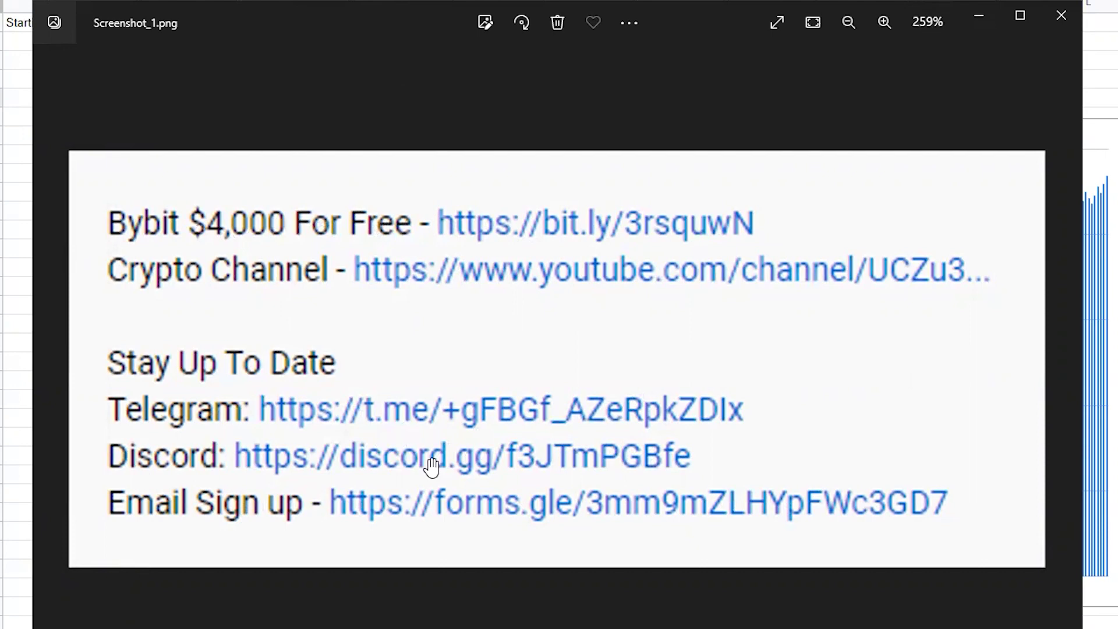
{"action": "left_click", "coordinate": [979, 18]}
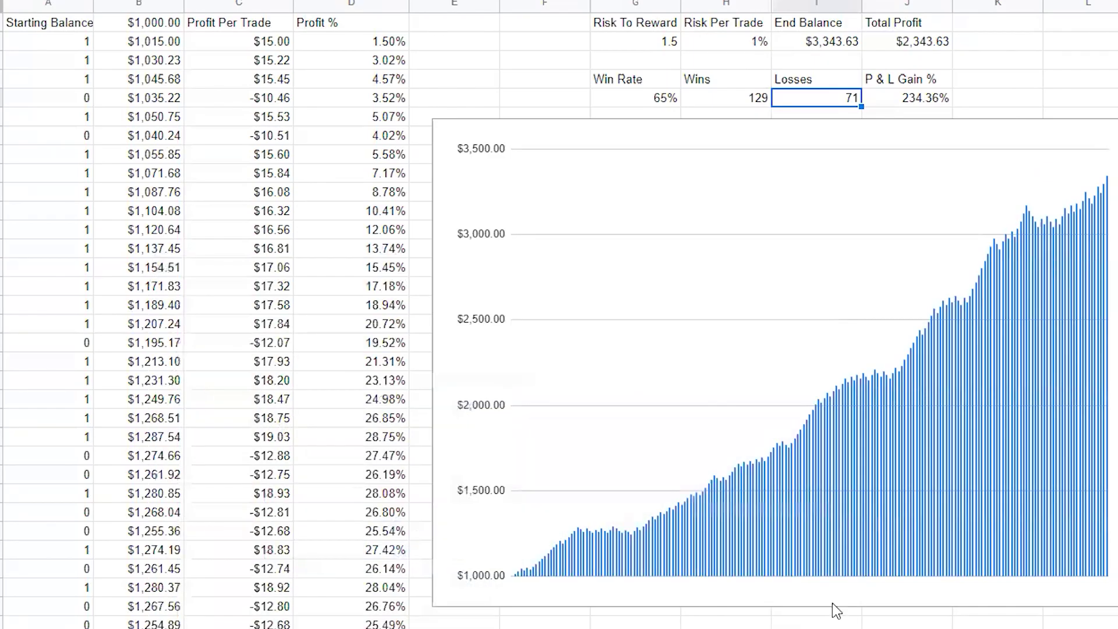